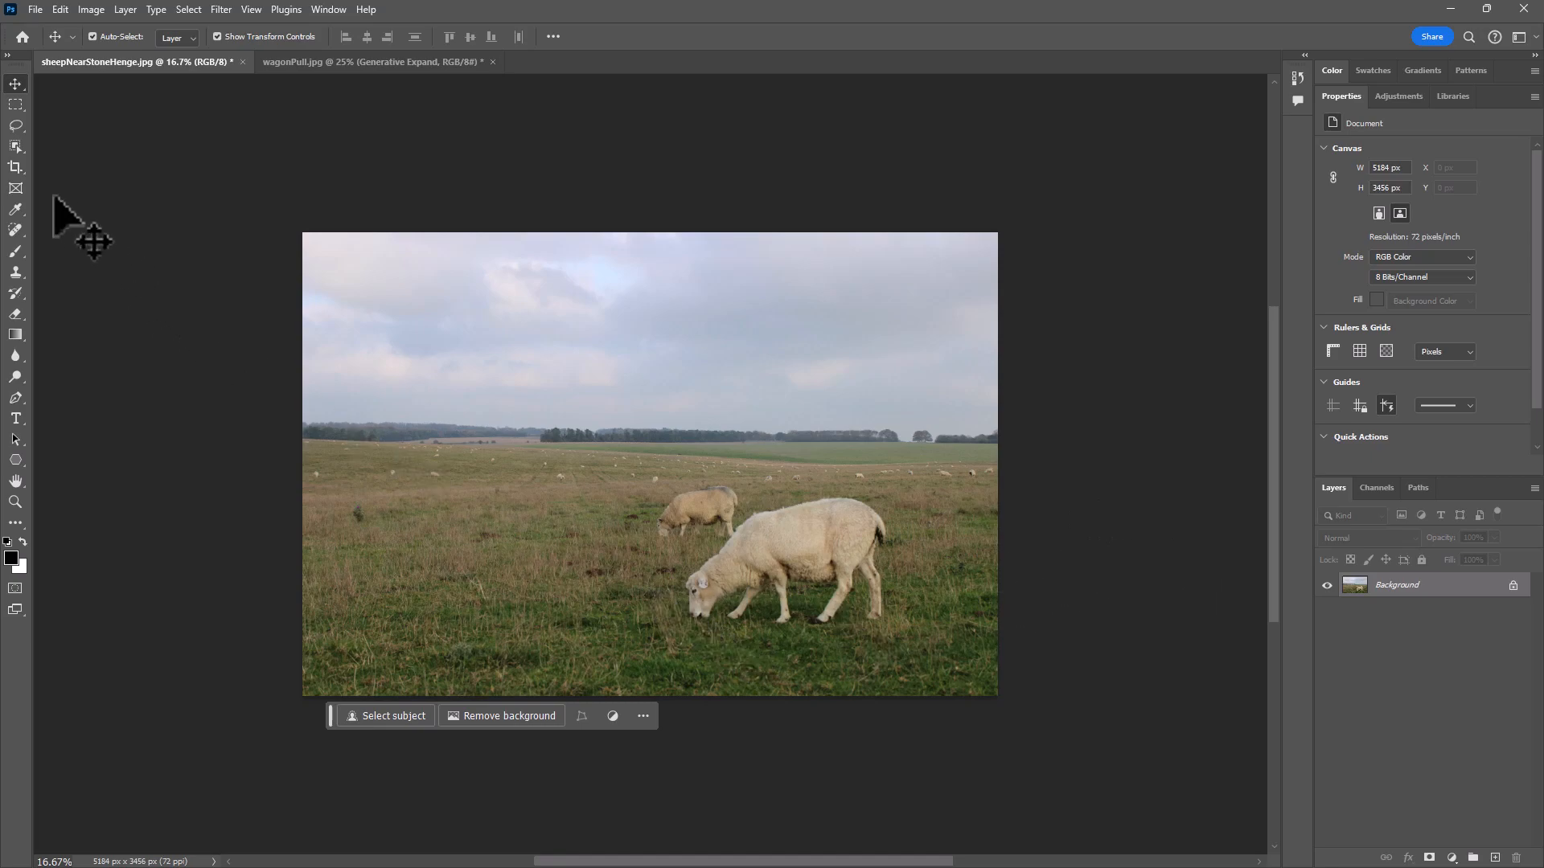
- Marquee a rectangular area across the horizon in the photo's left half and fill it with Generative Fill using the prompt "farmhouse"
left_click(16, 104)
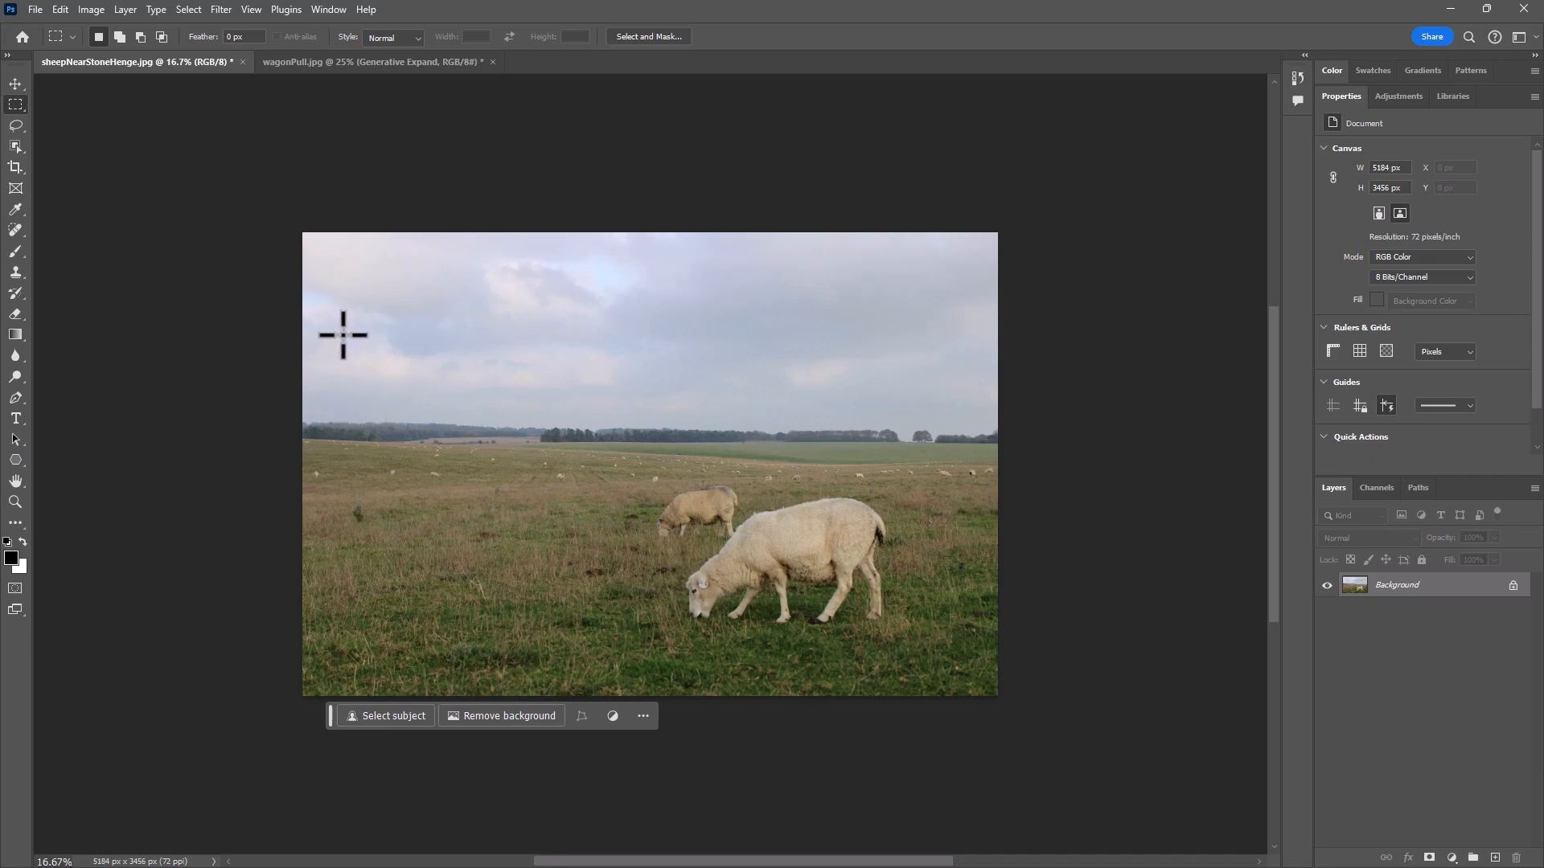
left_click_drag(342, 322, 578, 531)
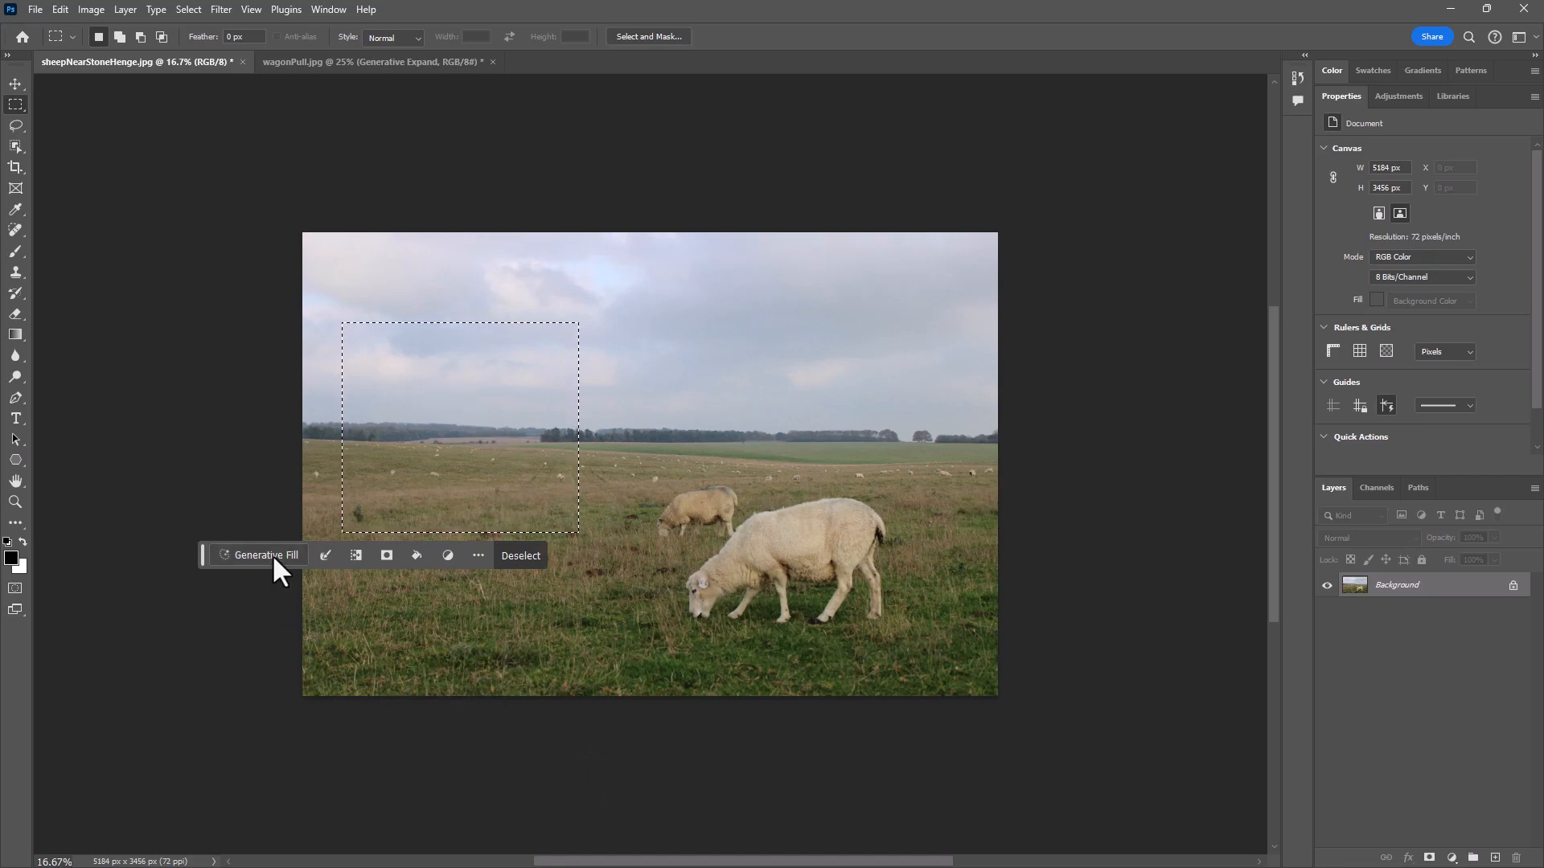
left_click(65, 3)
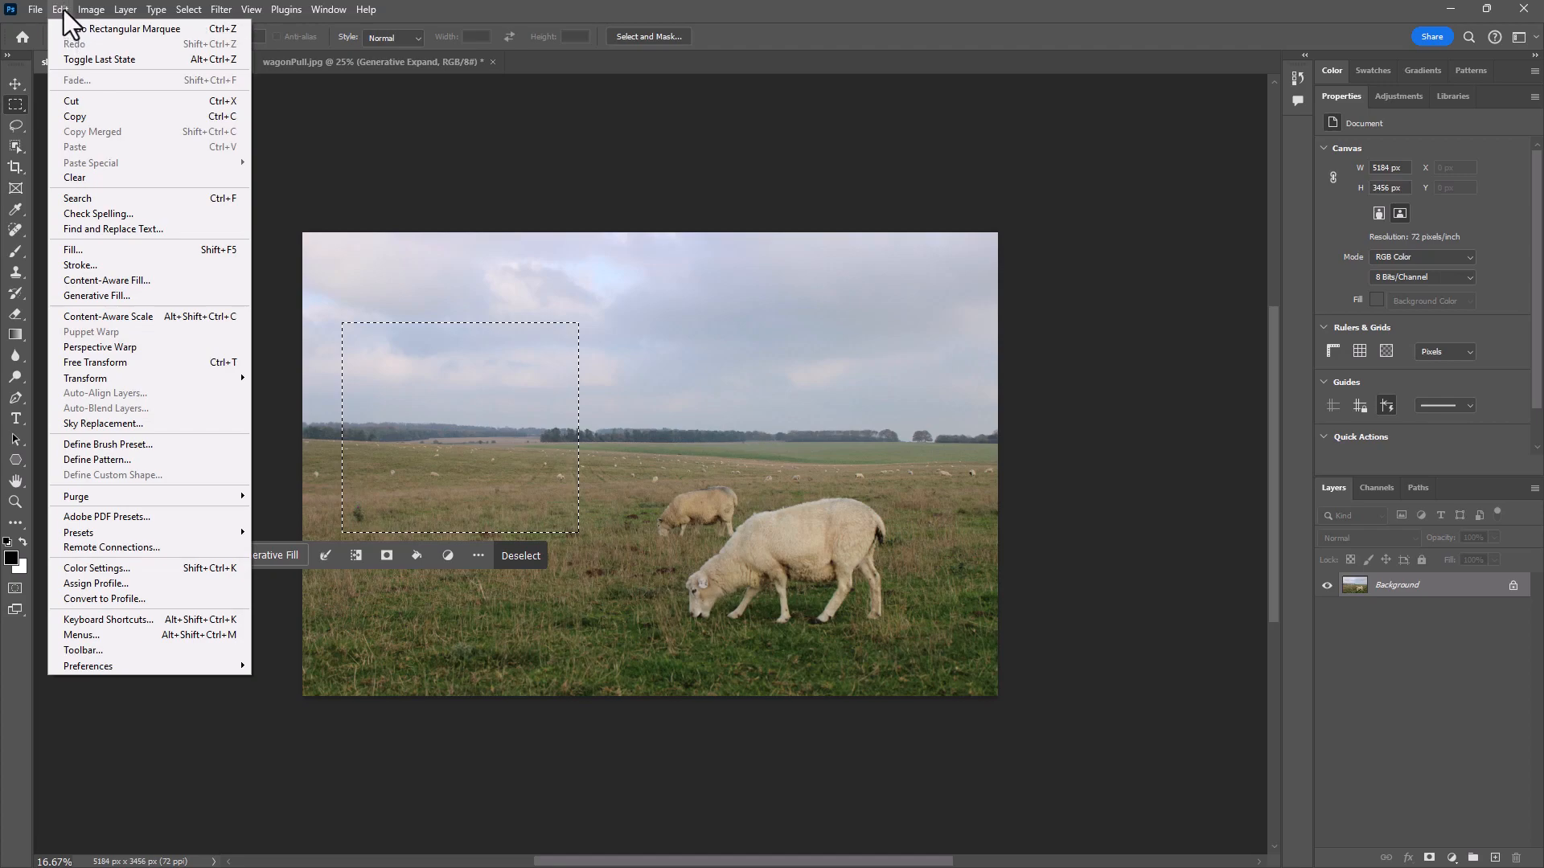
left_click(110, 295)
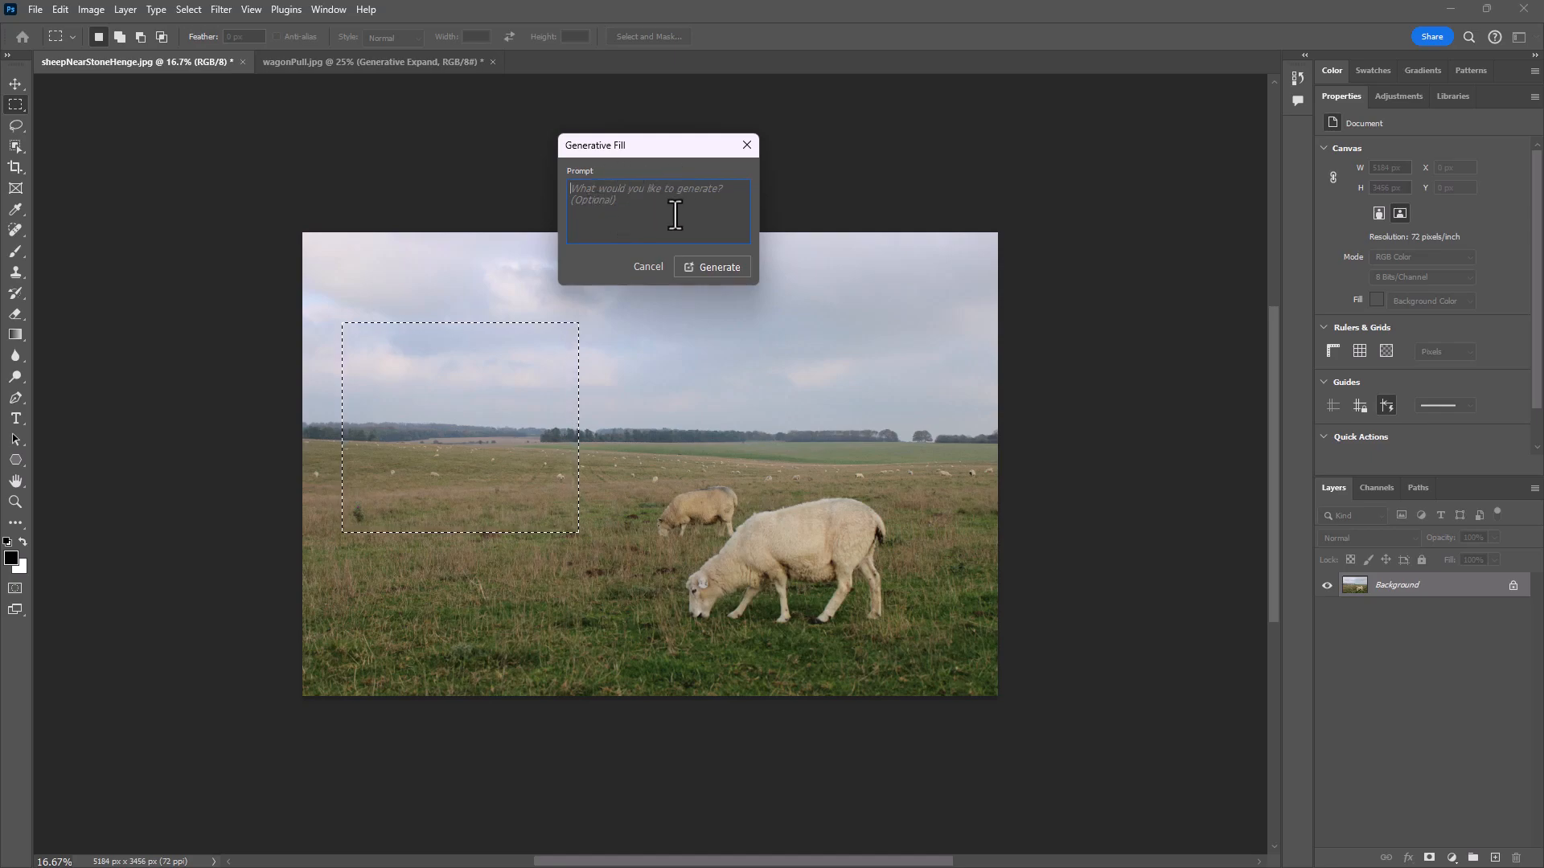
type("farmhouse")
left_click(721, 267)
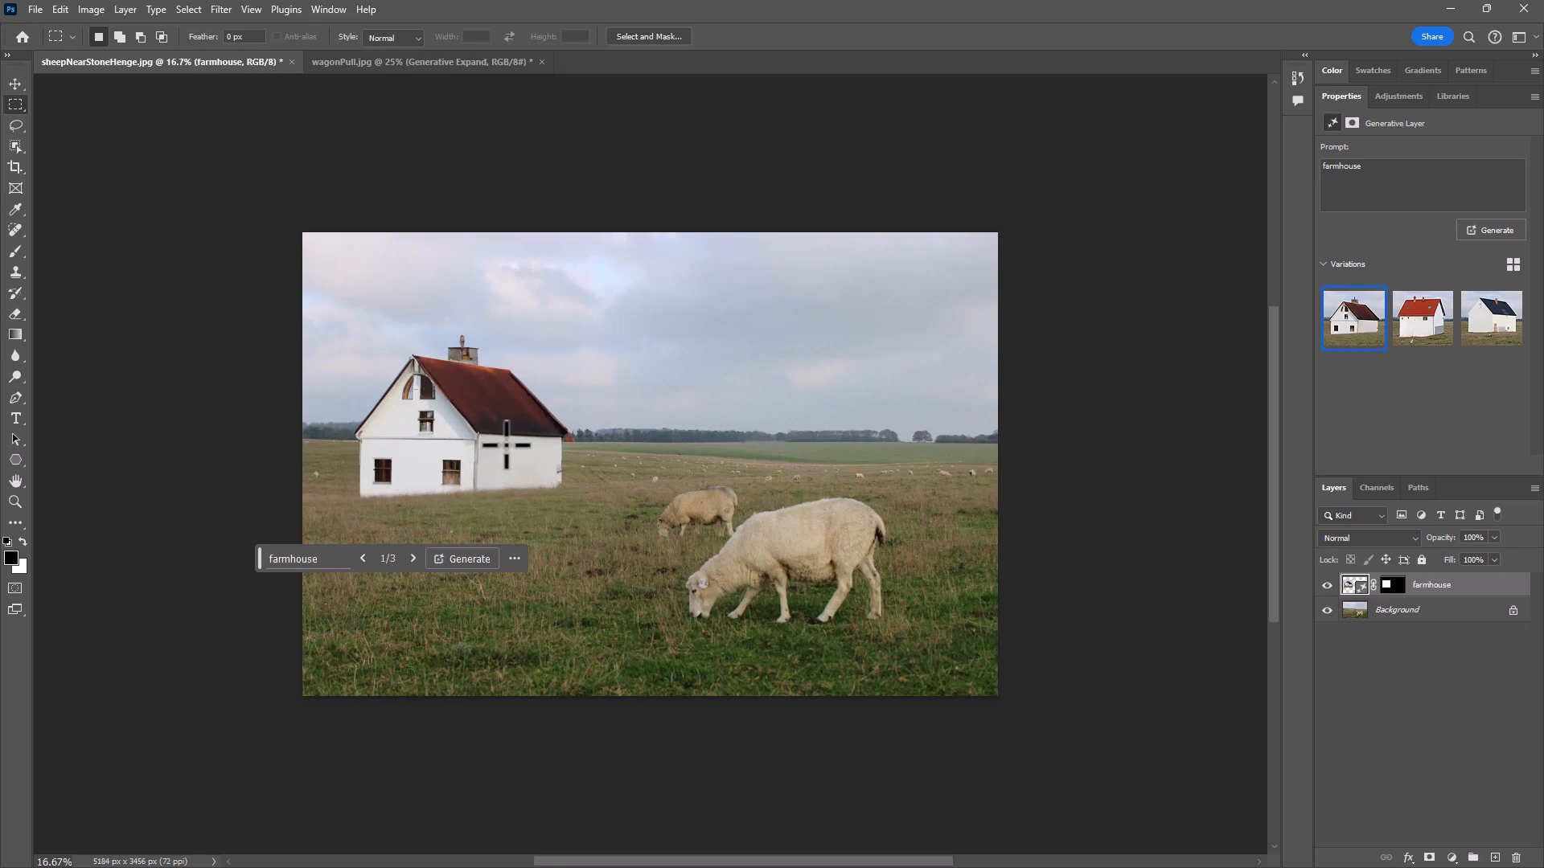
- Compare the three farmhouse variations, returning to the first, and hide the farmhouse layer
left_click(1411, 320)
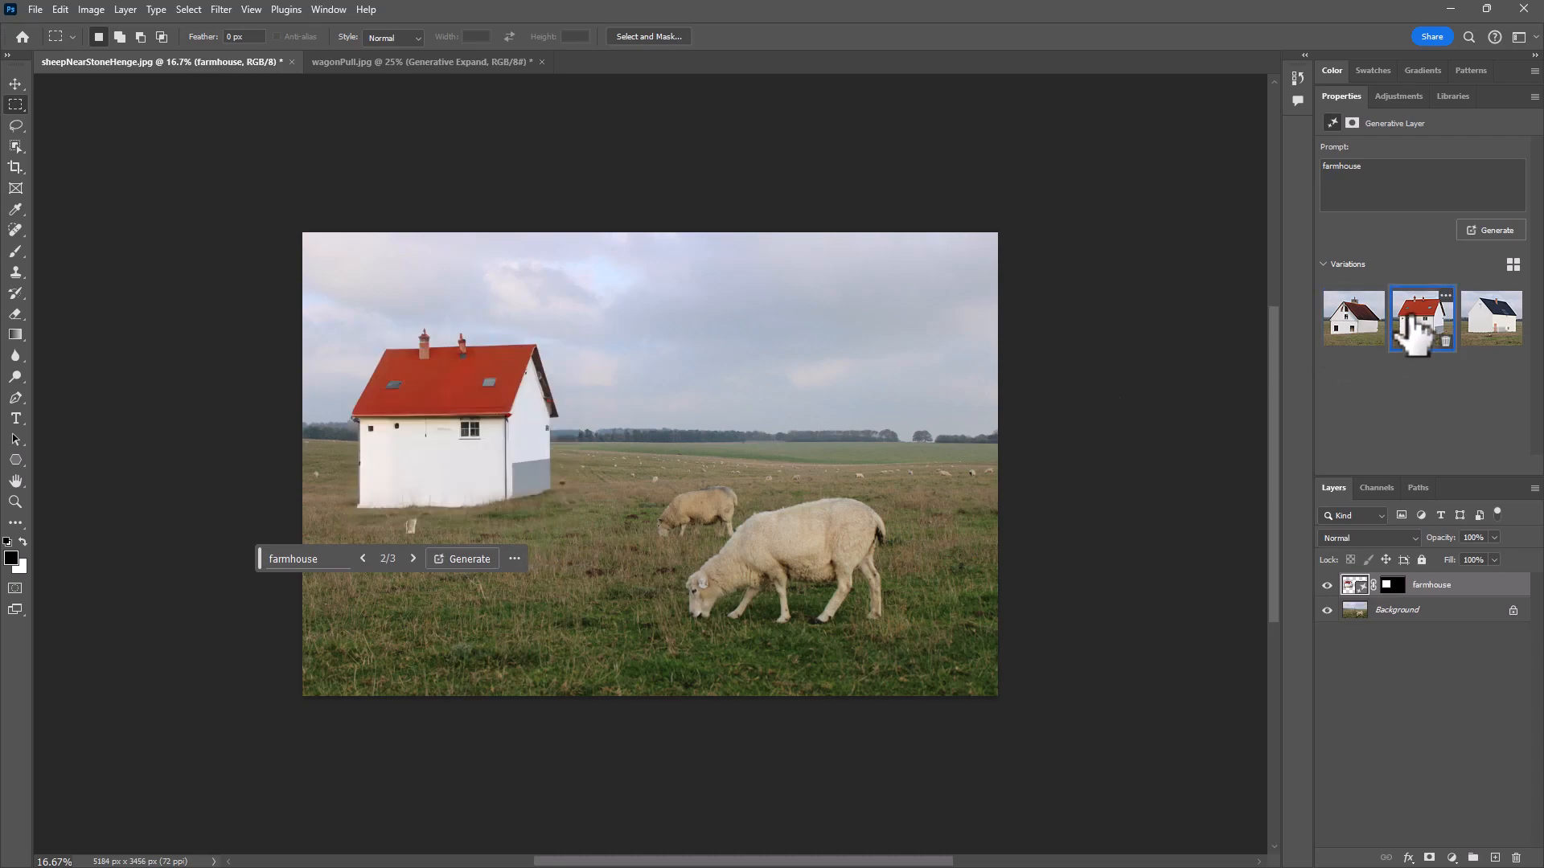
left_click(1489, 328)
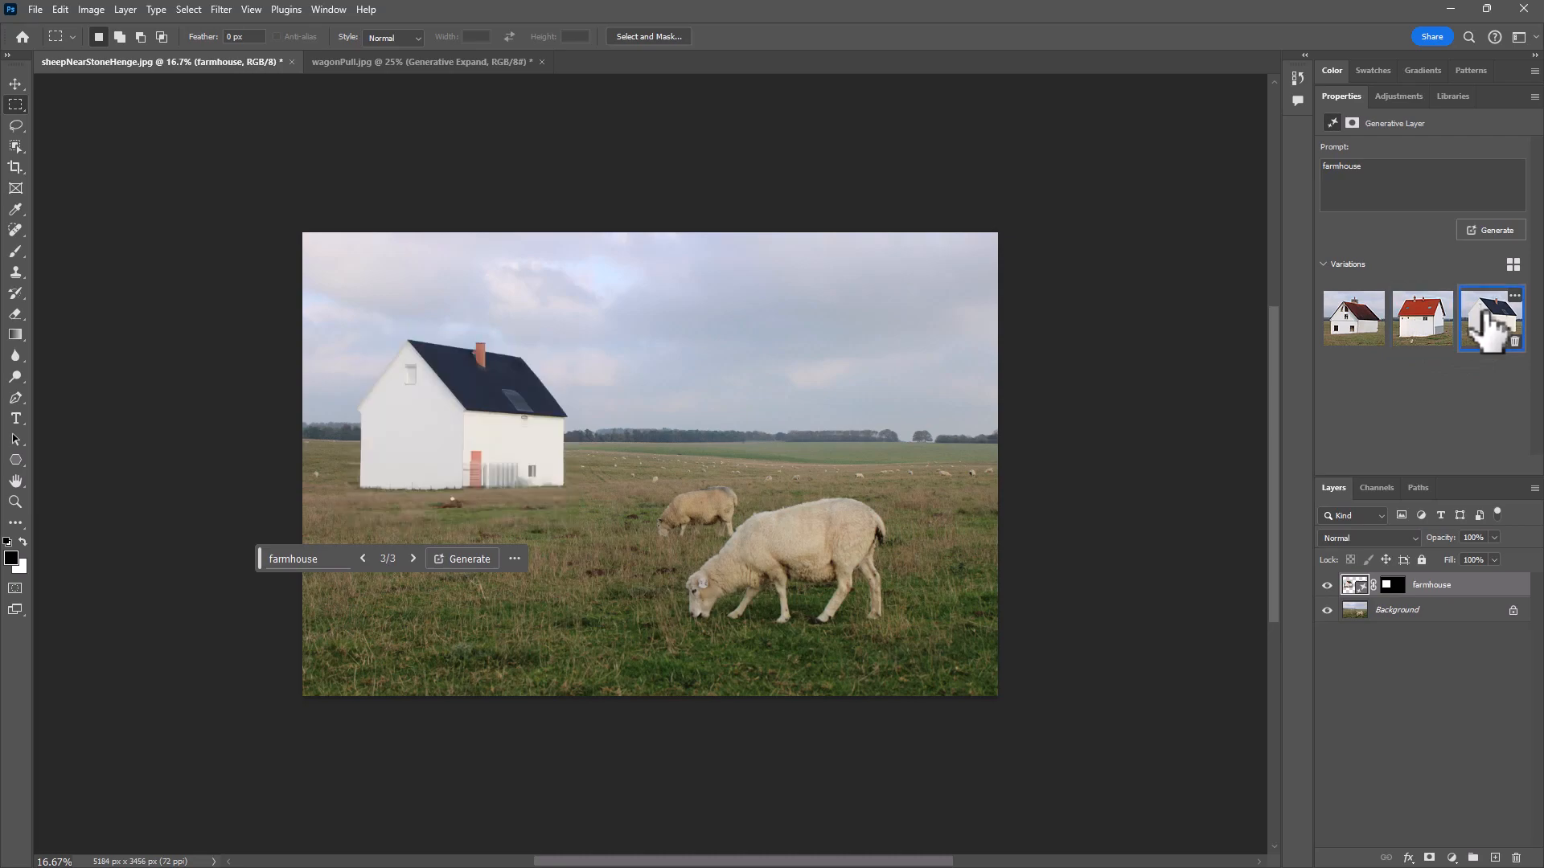
left_click(1367, 325)
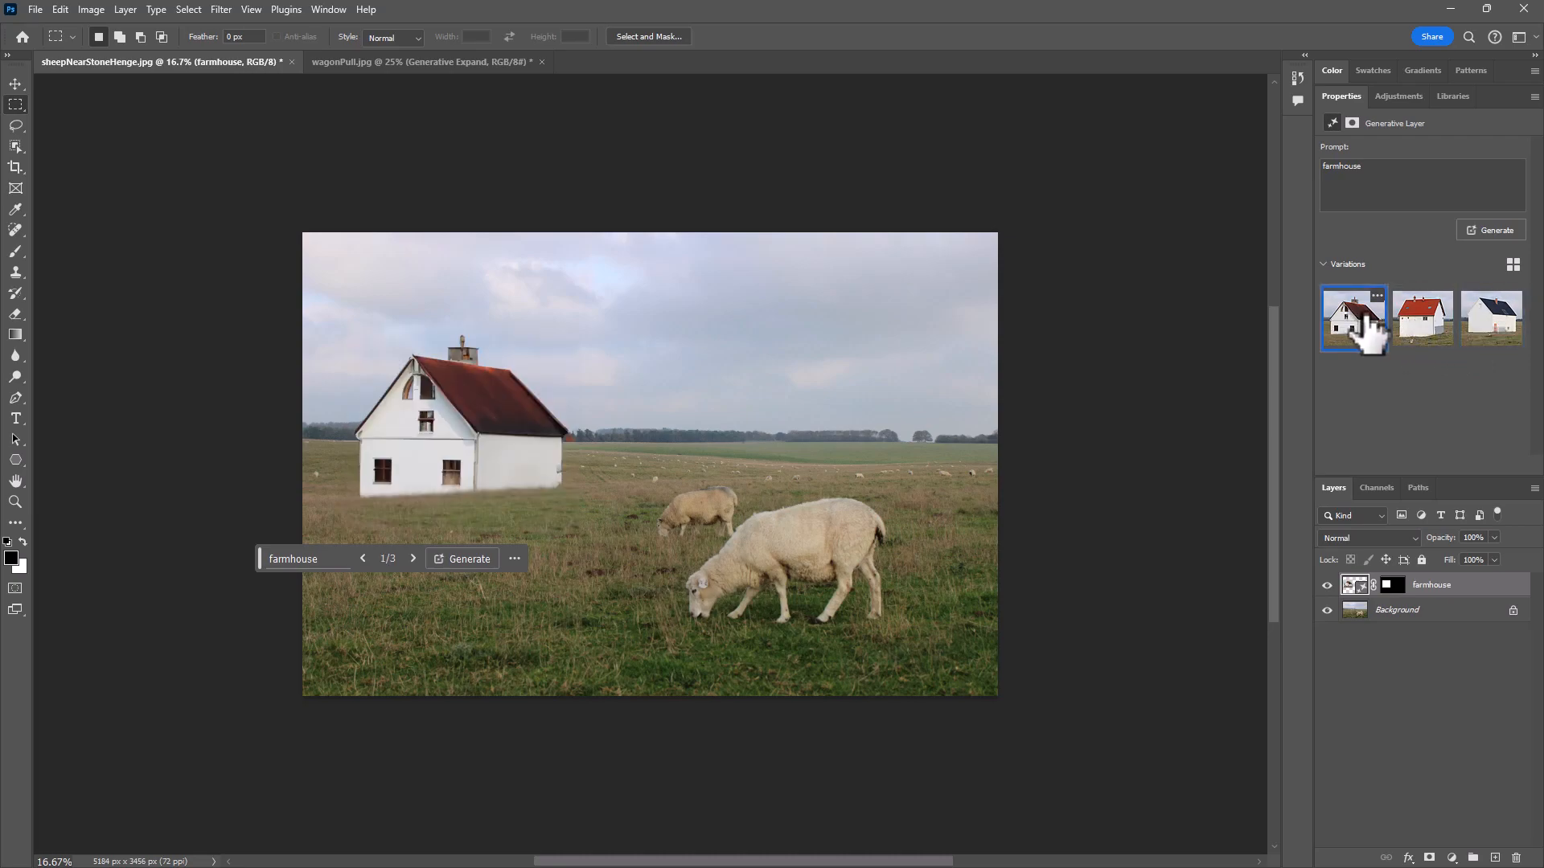
left_click(1327, 584)
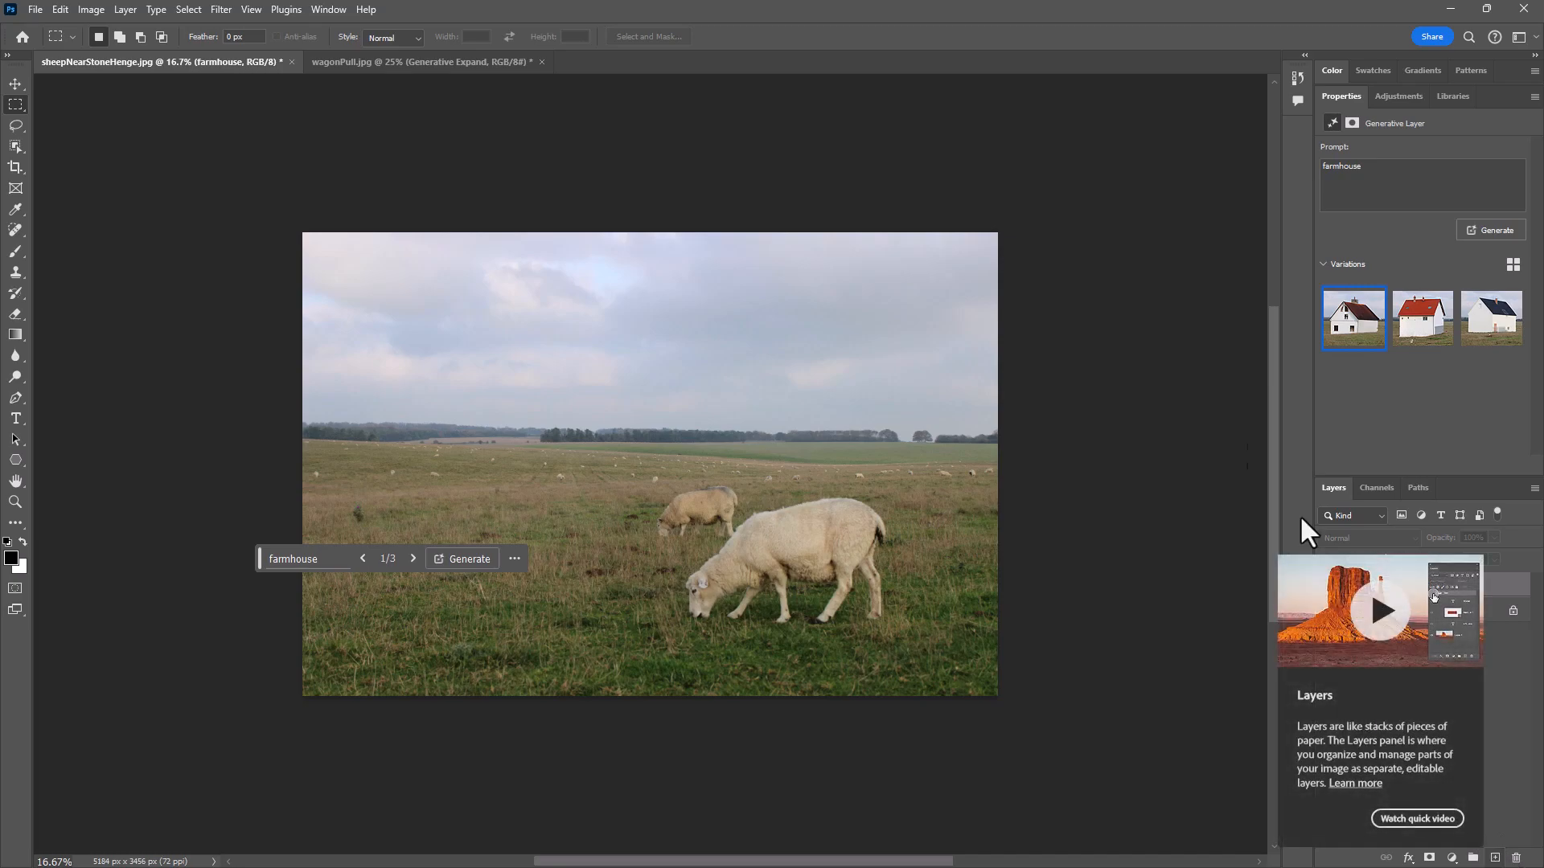
- Draw a freehand Lasso selection around the wide stretch of horizon and field left of the sheep
left_click(15, 125)
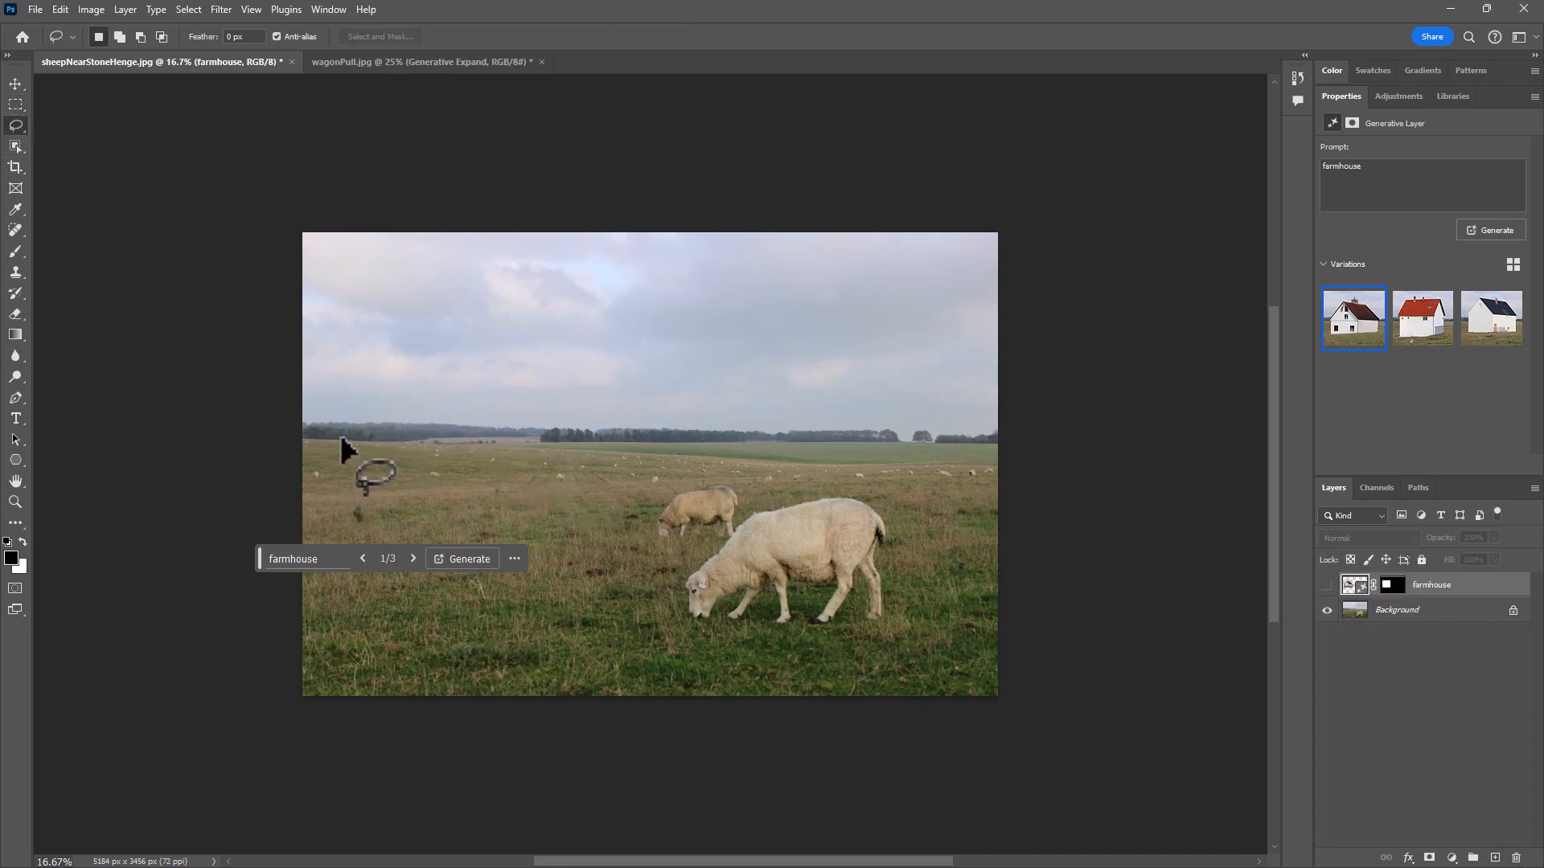
mouse_move(346, 435)
left_mouse_down()
mouse_move(447, 371)
mouse_move(509, 391)
mouse_move(572, 386)
mouse_move(595, 406)
left_mouse_up()
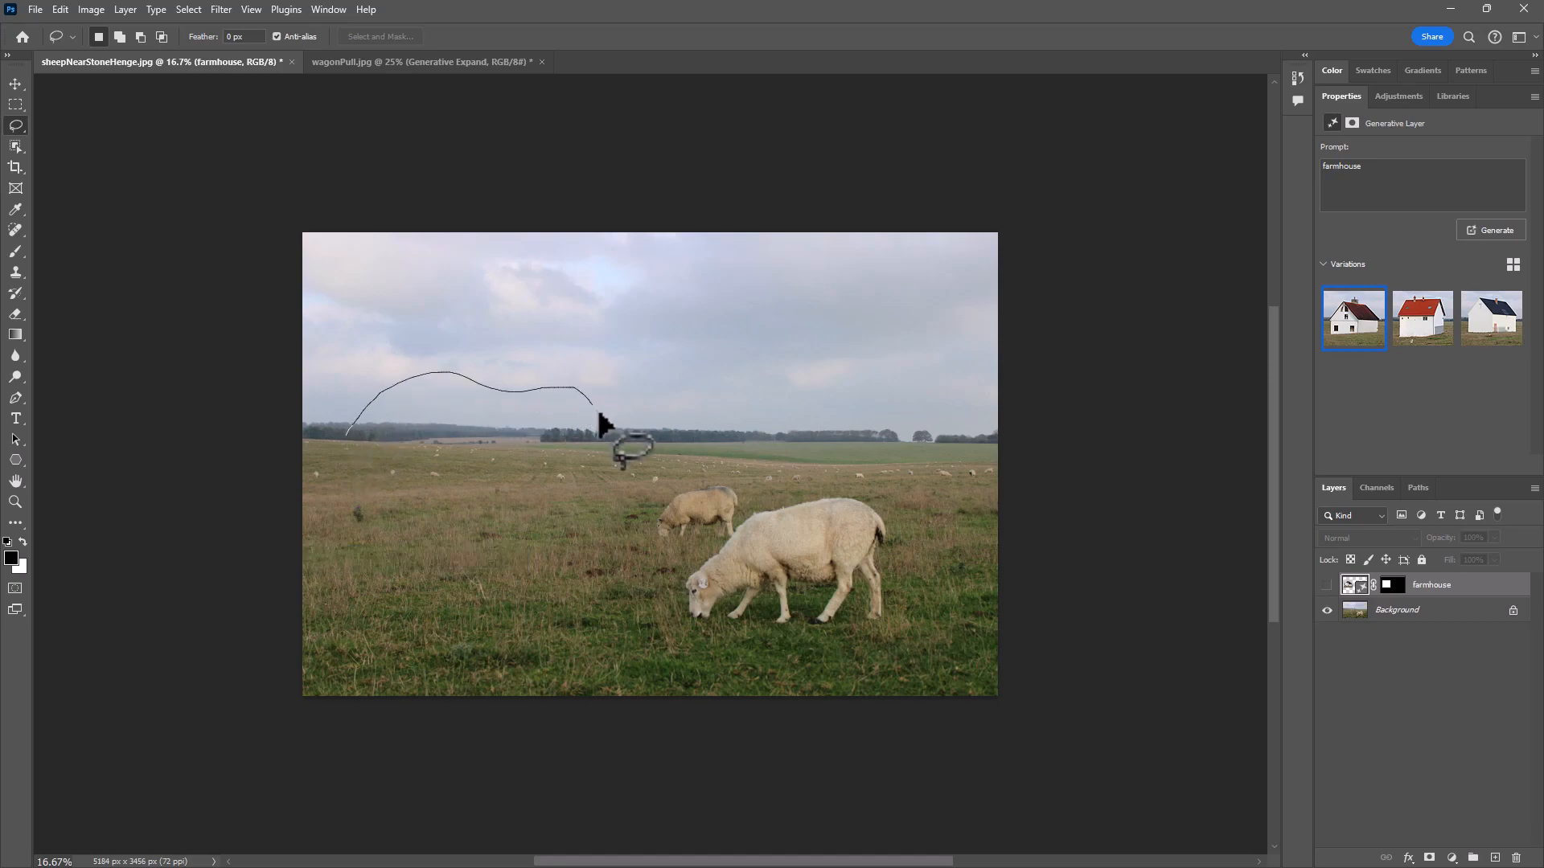
mouse_move(441, 526)
left_mouse_down()
mouse_move(352, 508)
mouse_move(323, 474)
mouse_move(358, 434)
left_mouse_up()
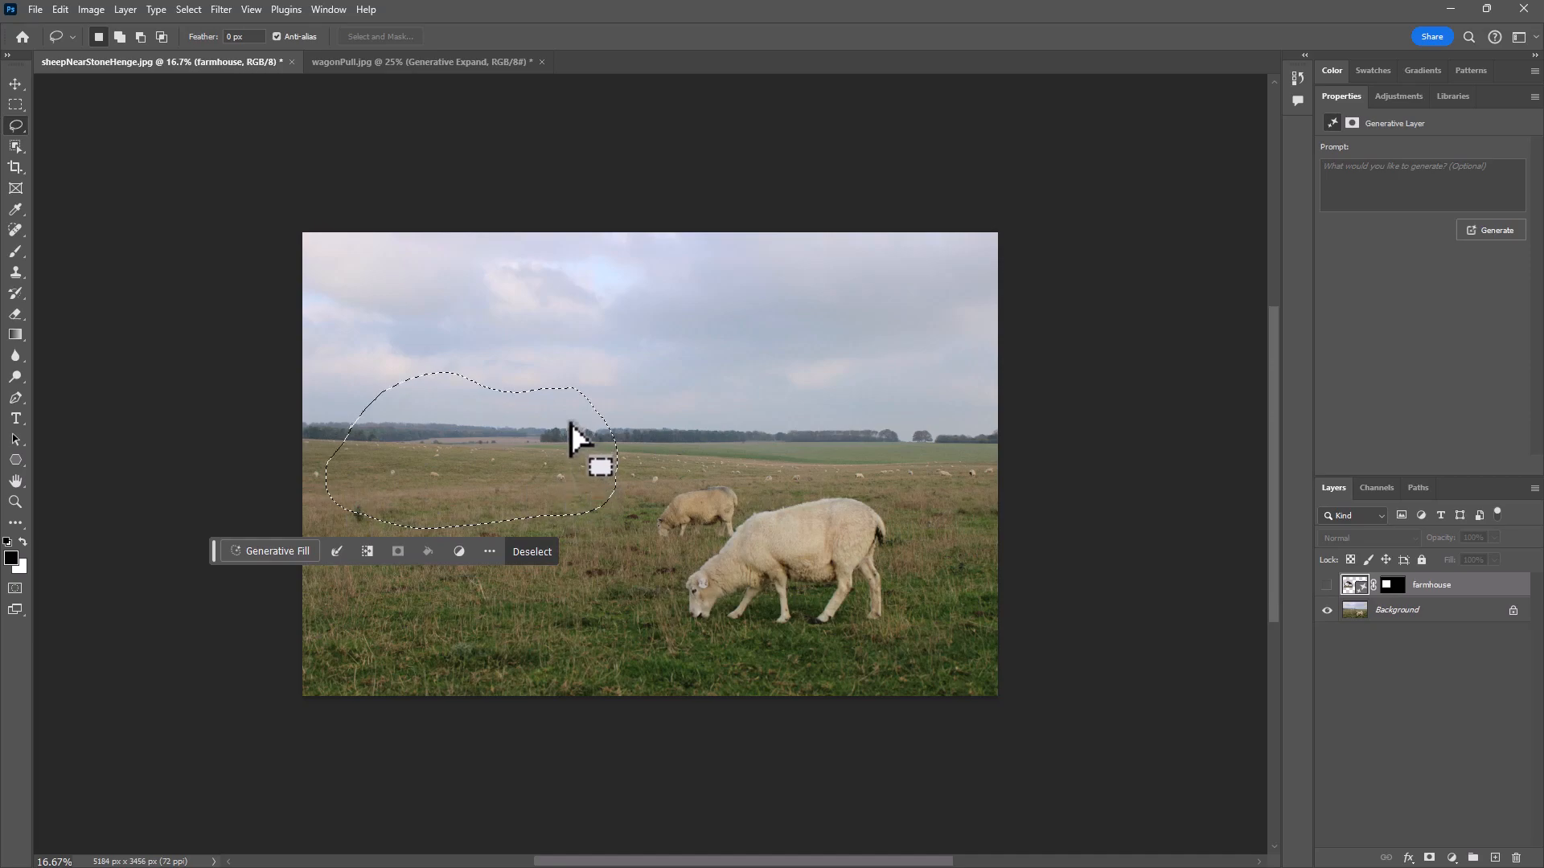
- Generate a "small brick farmhouse" in the lassoed area with Generative Fill and switch to its third variation
left_click(277, 552)
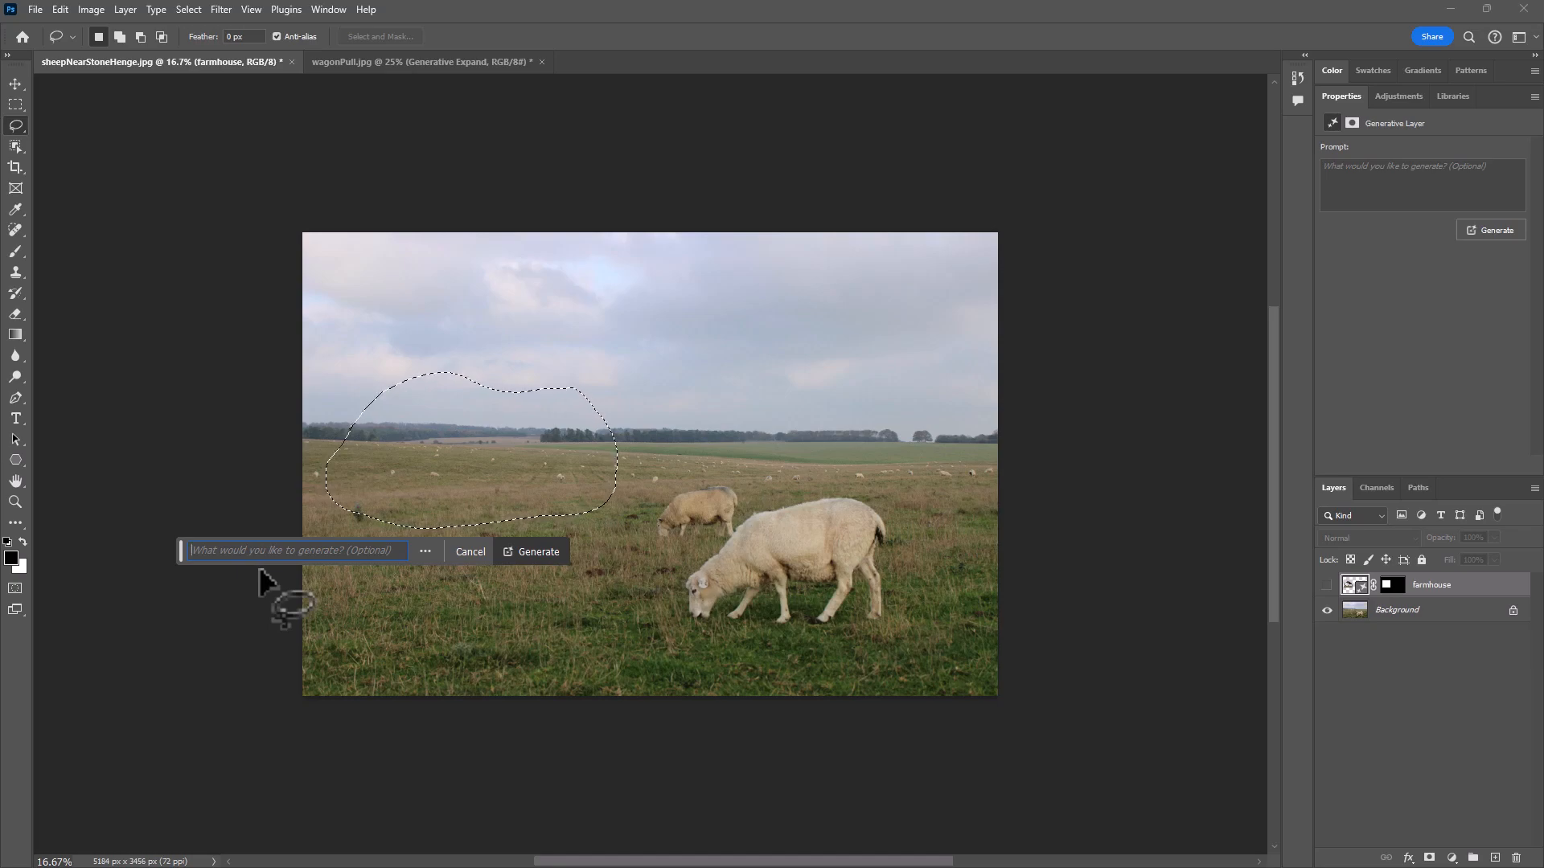
type("small brick farm")
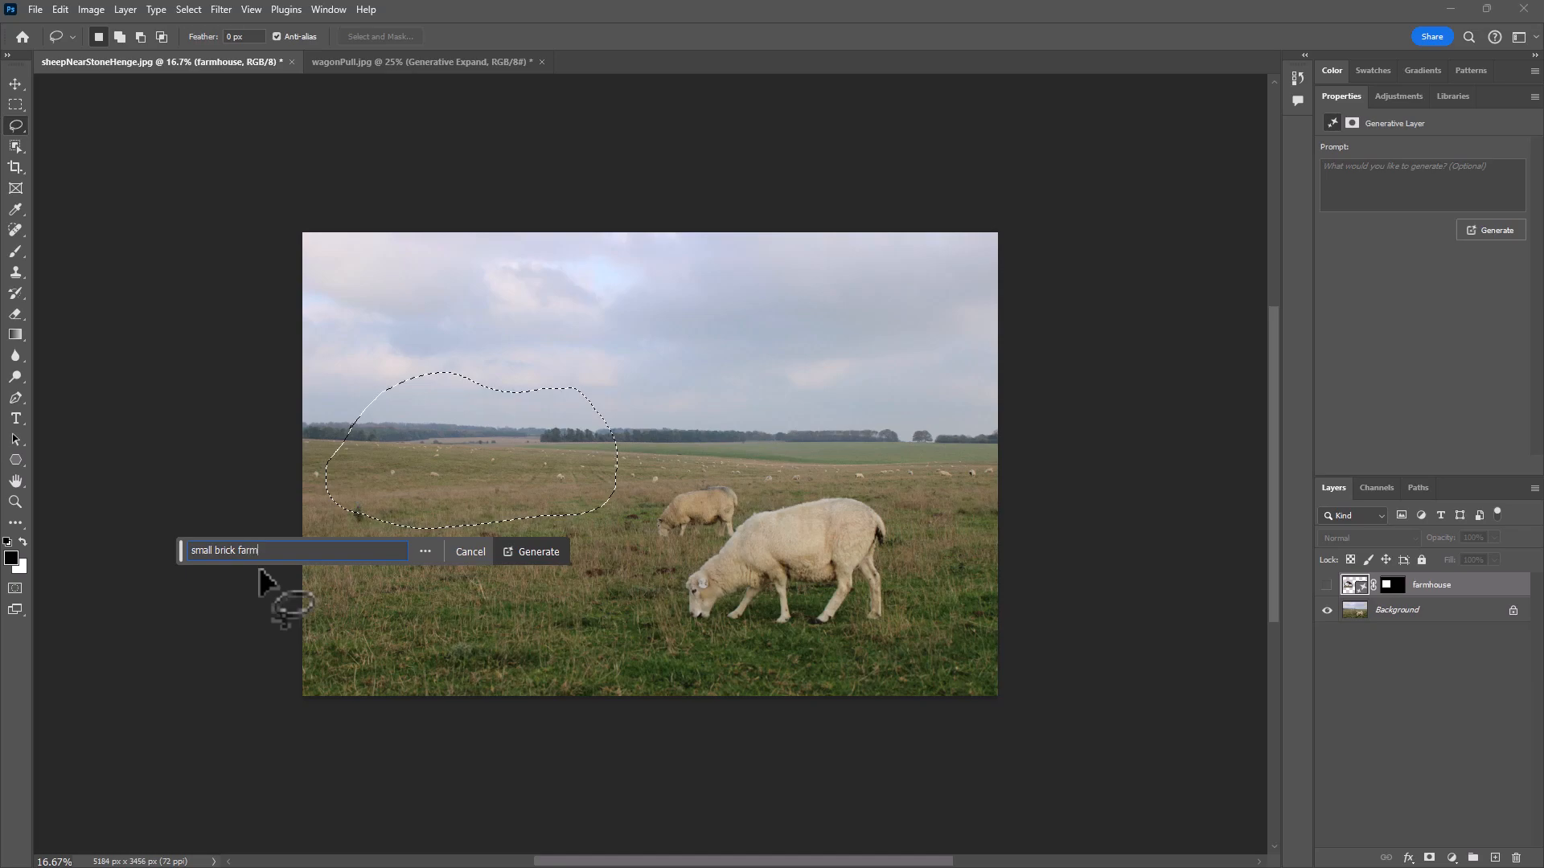
type("house")
left_click(521, 553)
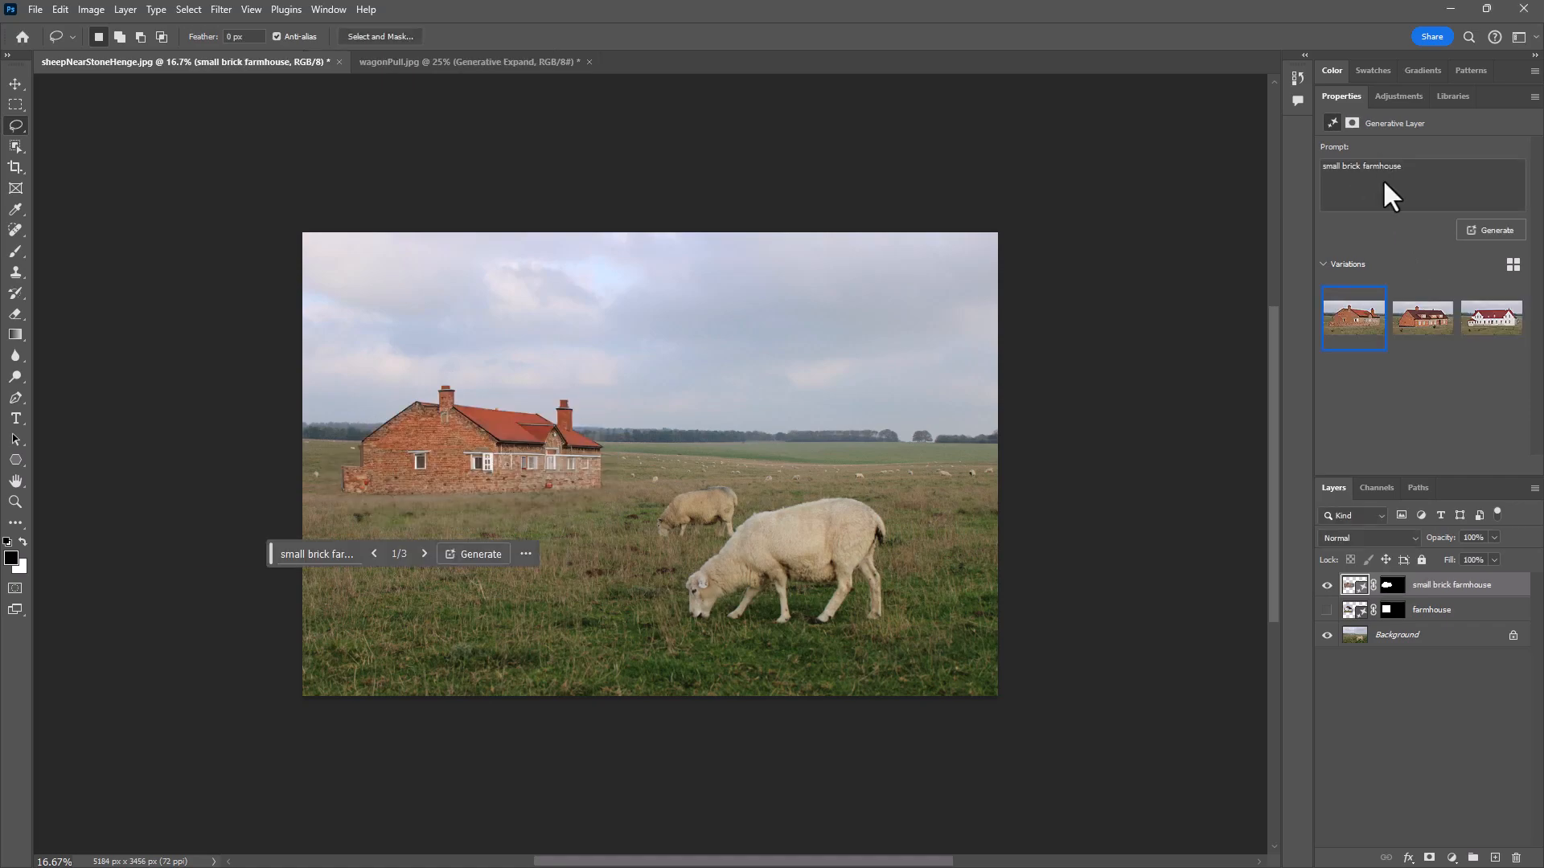
left_click(1421, 326)
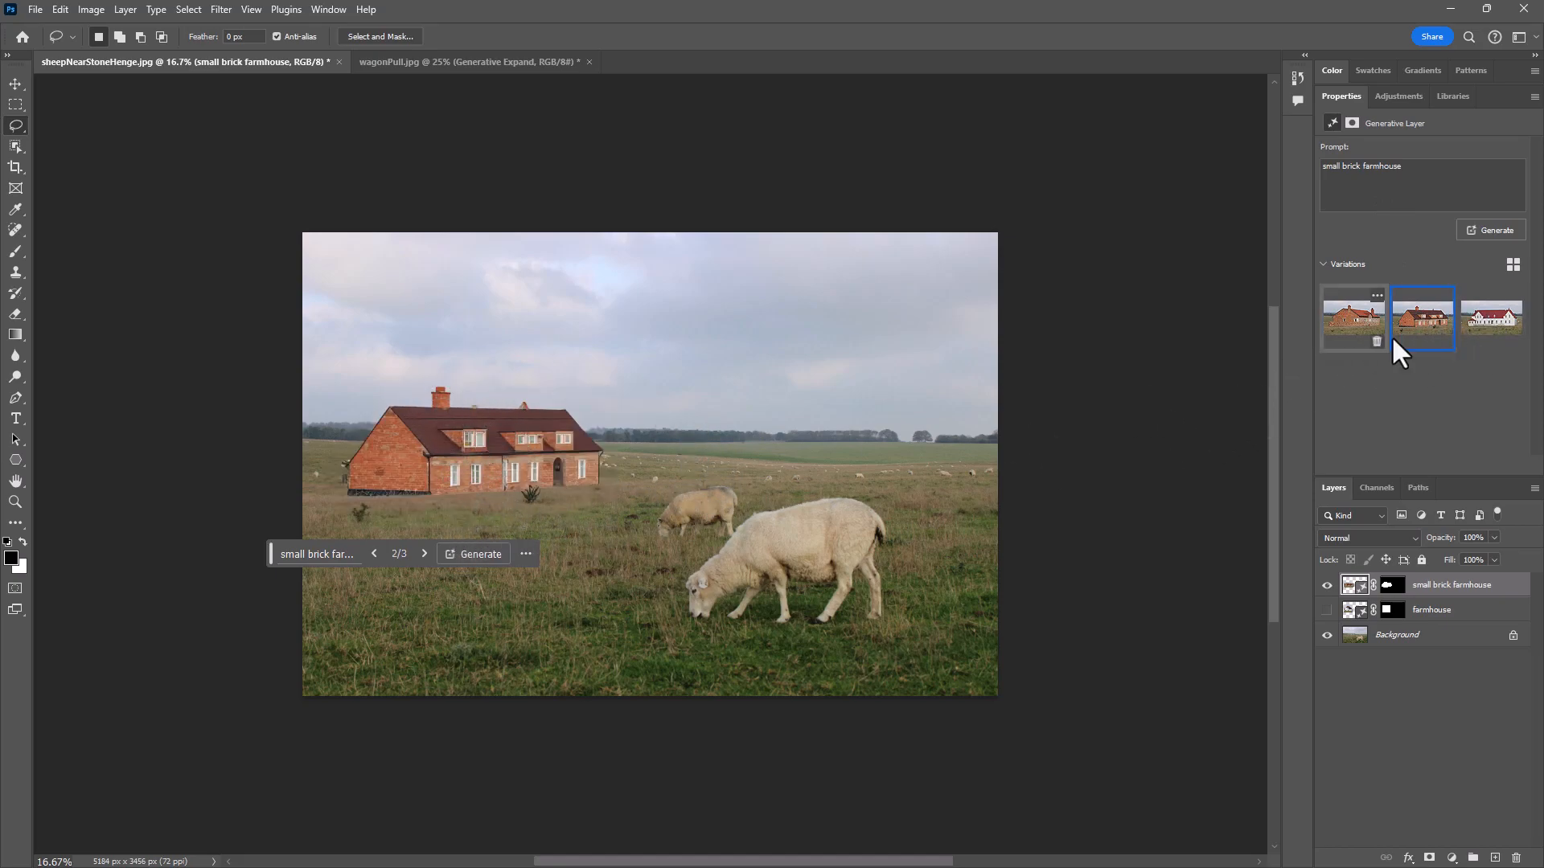
left_click(1485, 330)
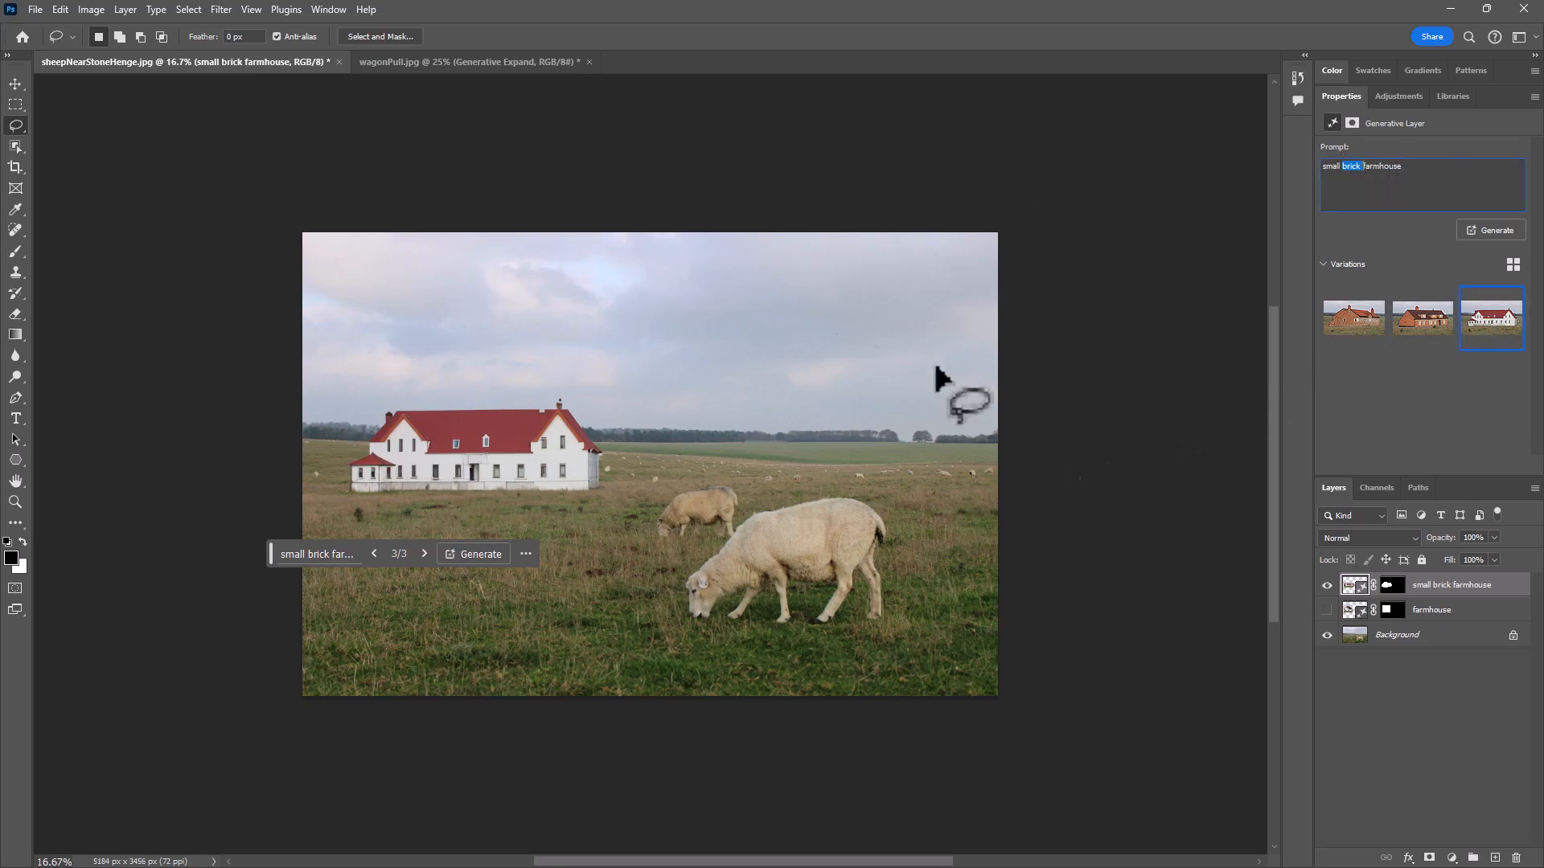
- On a new blank layer, with the small brick farmhouse layer hidden, marquee an area about 1386 × 1199 px across the left horizon
left_click(1496, 856)
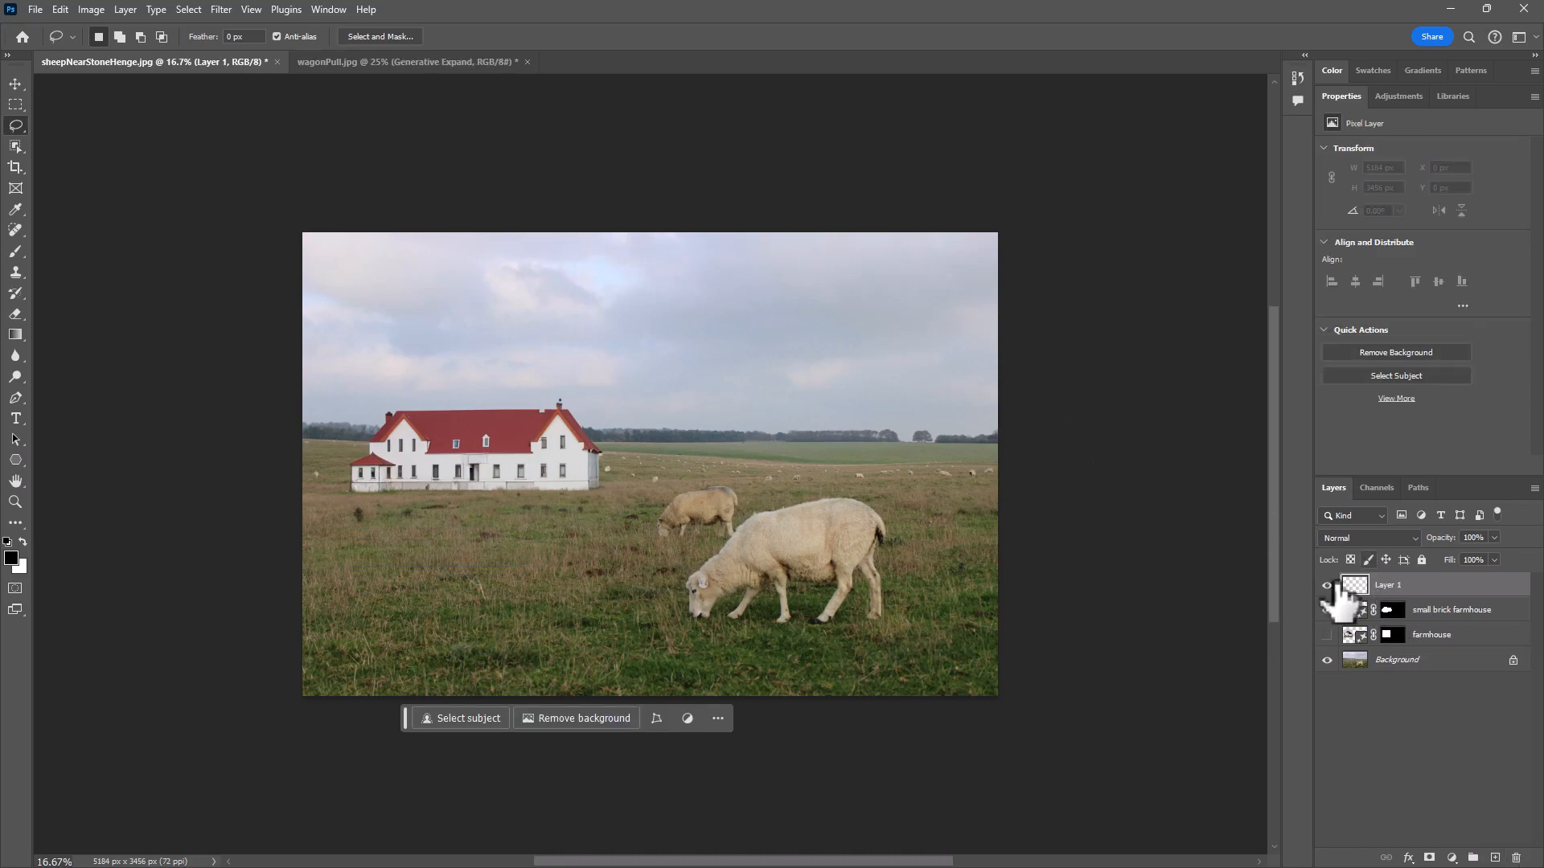
left_click(16, 103)
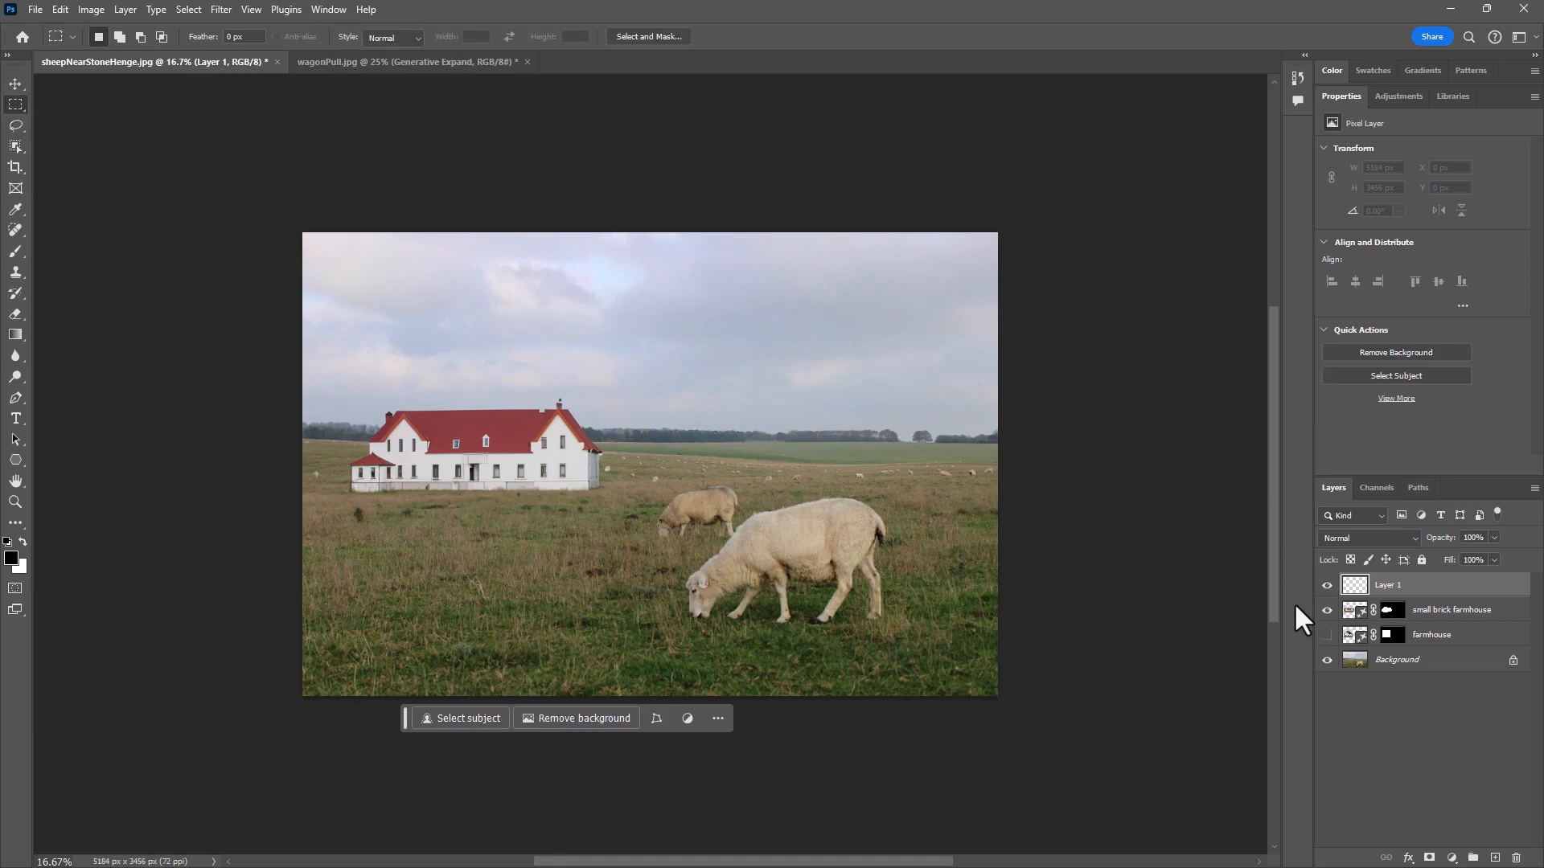
left_click(1327, 610)
left_click_drag(348, 387, 530, 548)
left_click_drag(433, 471, 447, 456)
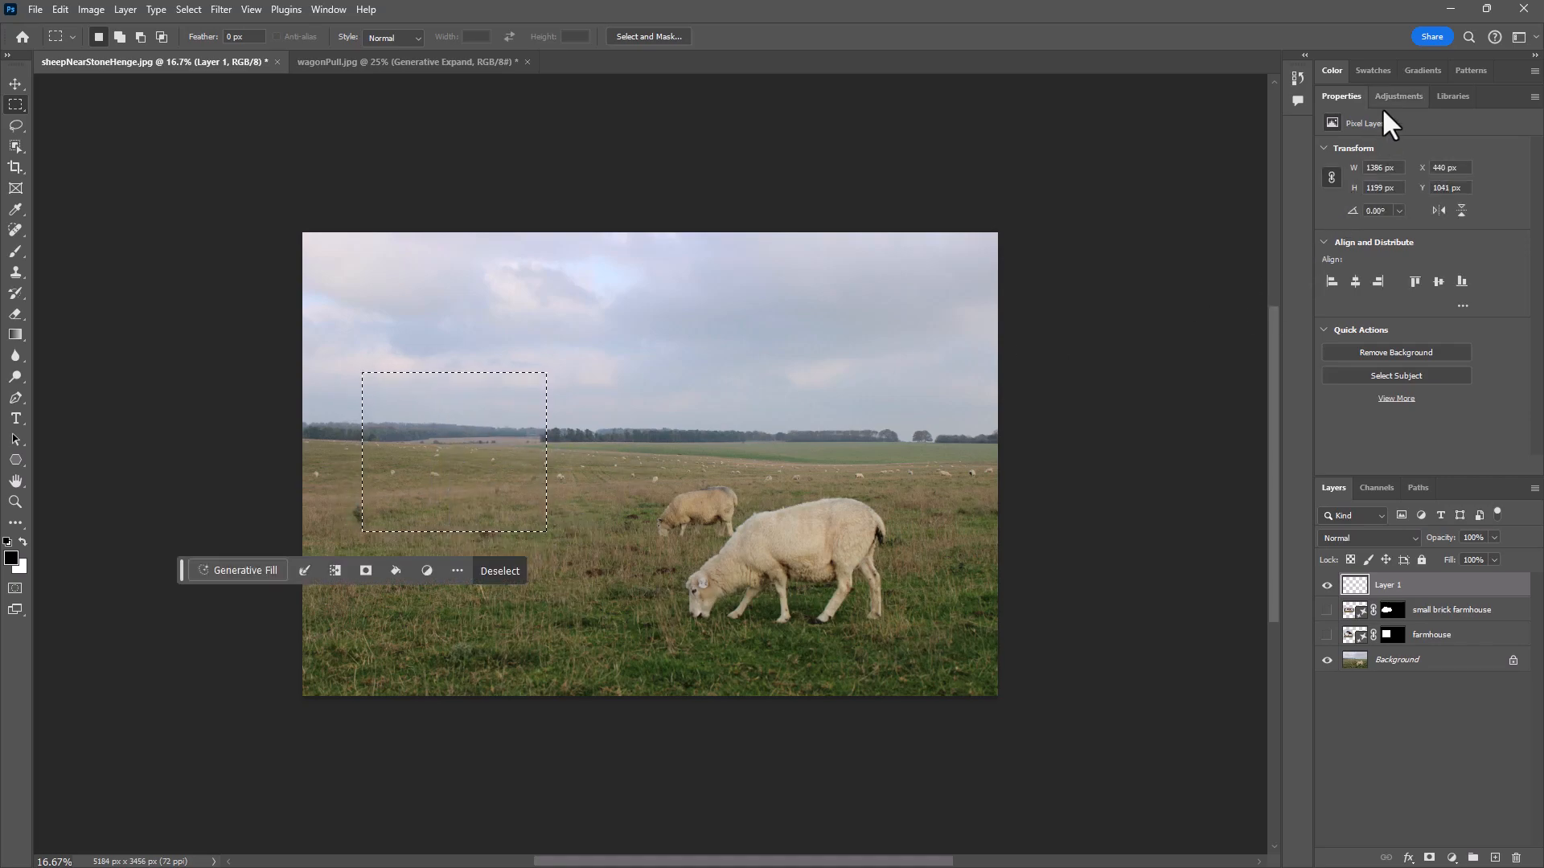
- Fill the rectangular selection with Generative Fill using the prompt "small old stone farmhouse"
left_click(250, 571)
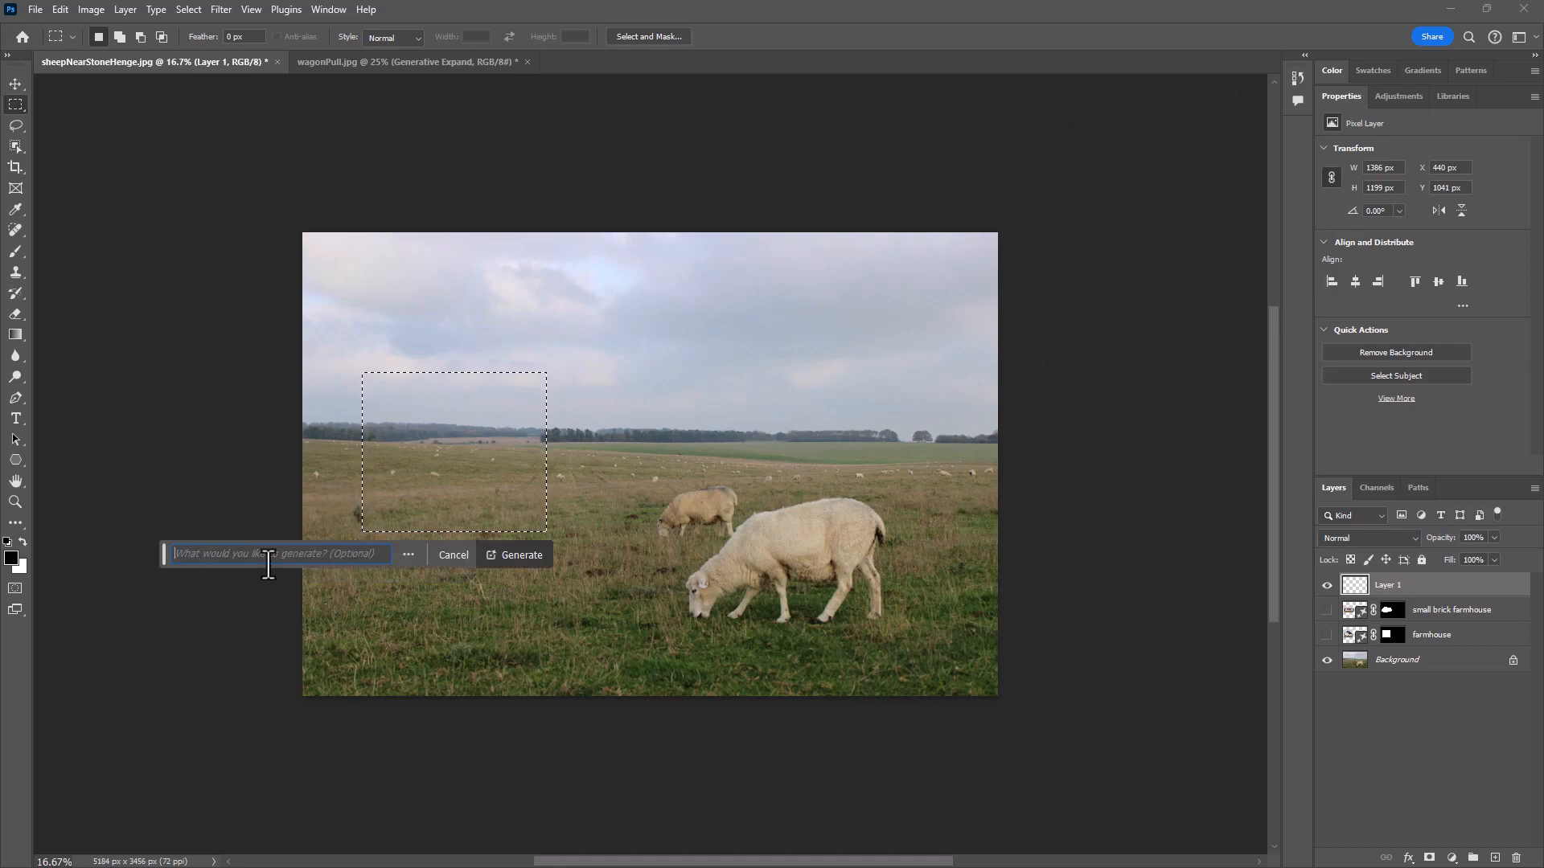
type("small old")
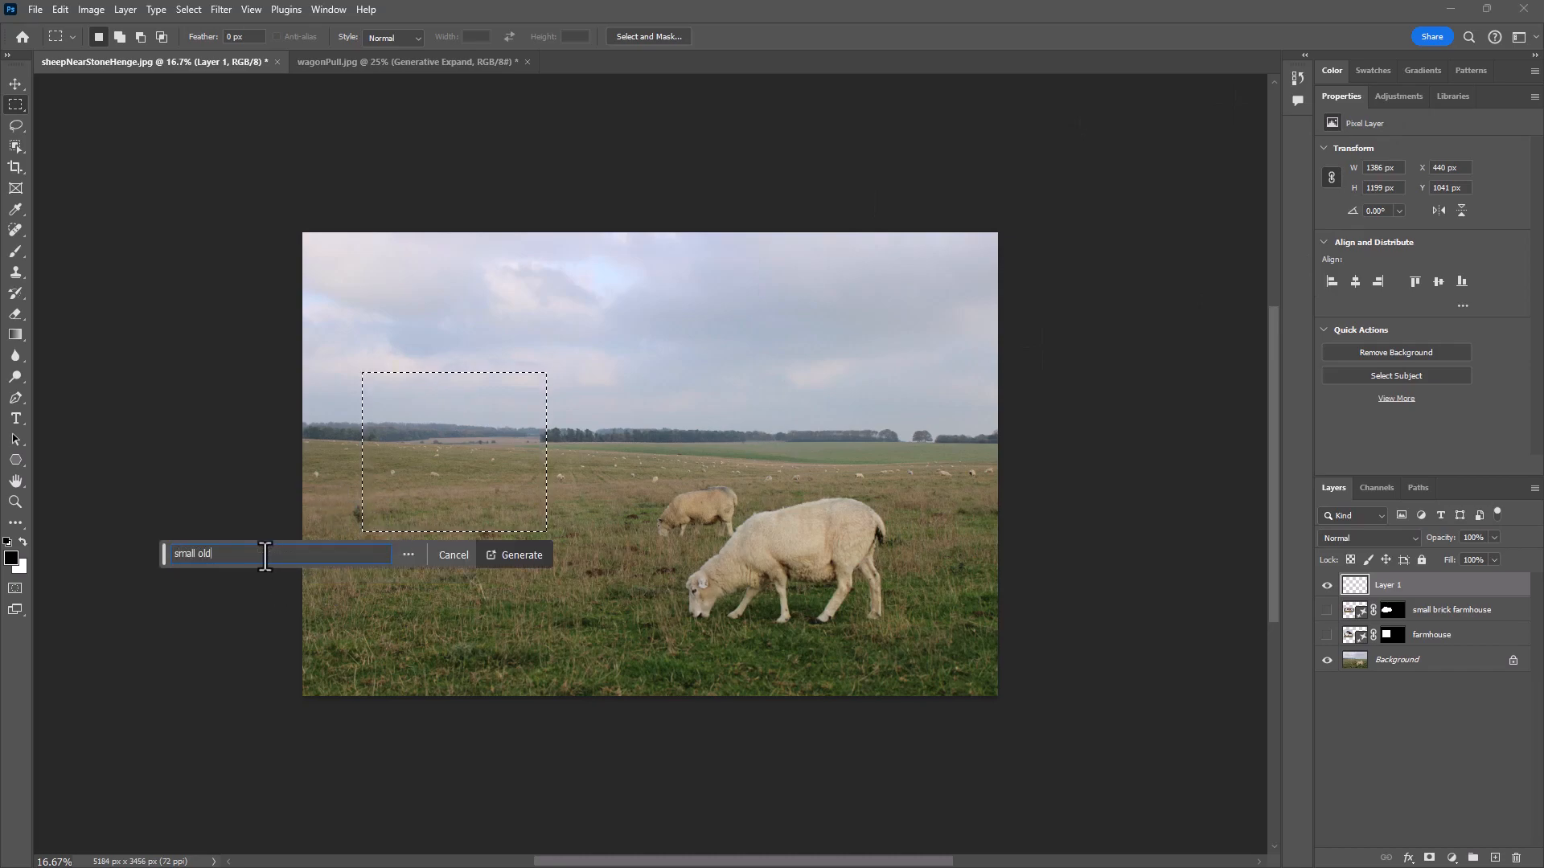
type(" stone farmhouse")
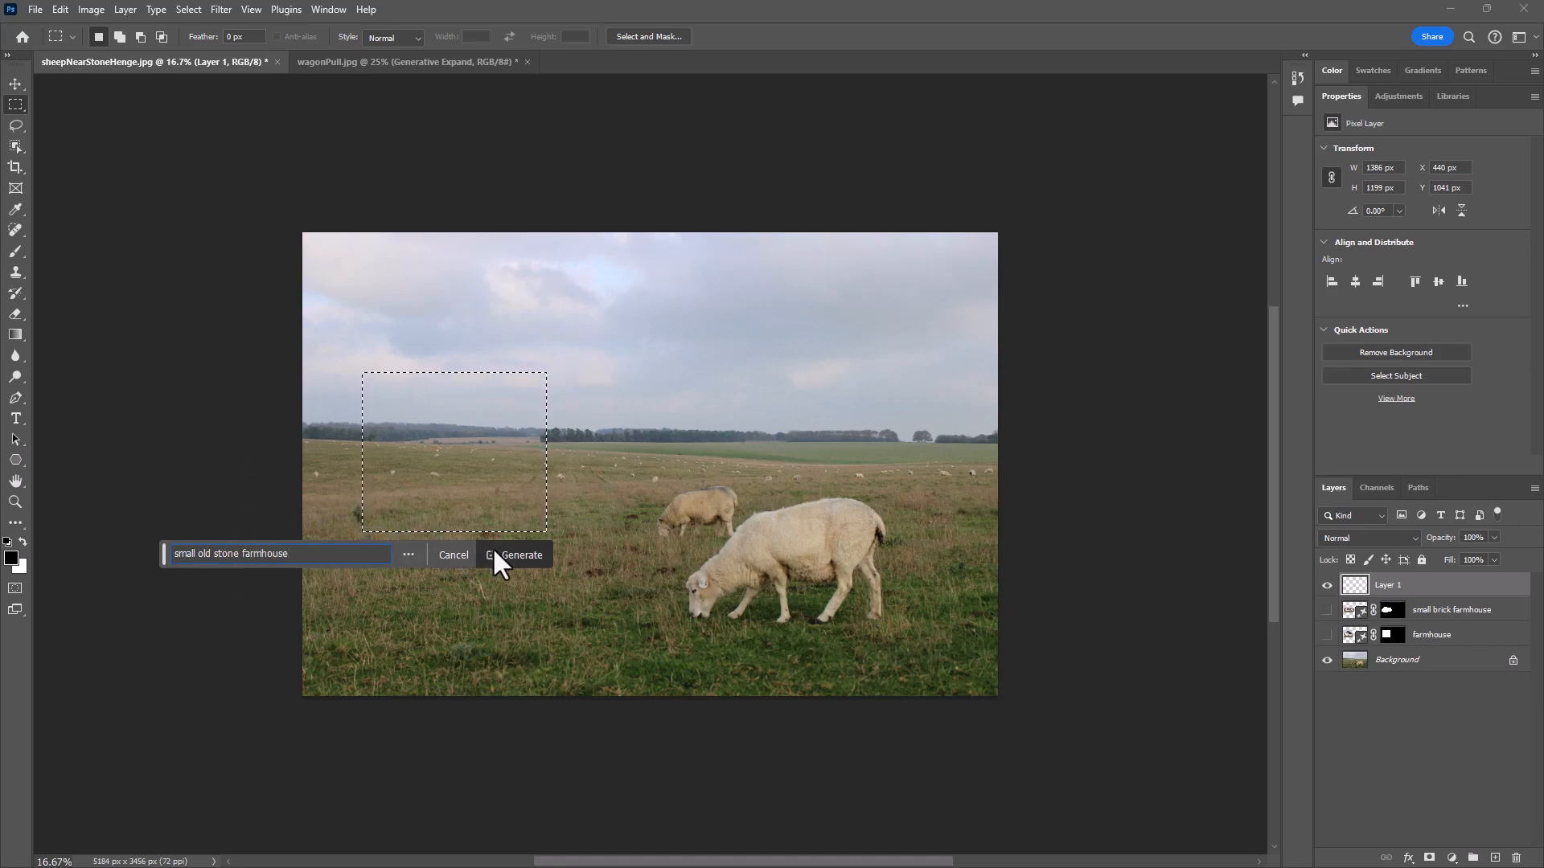
left_click(515, 563)
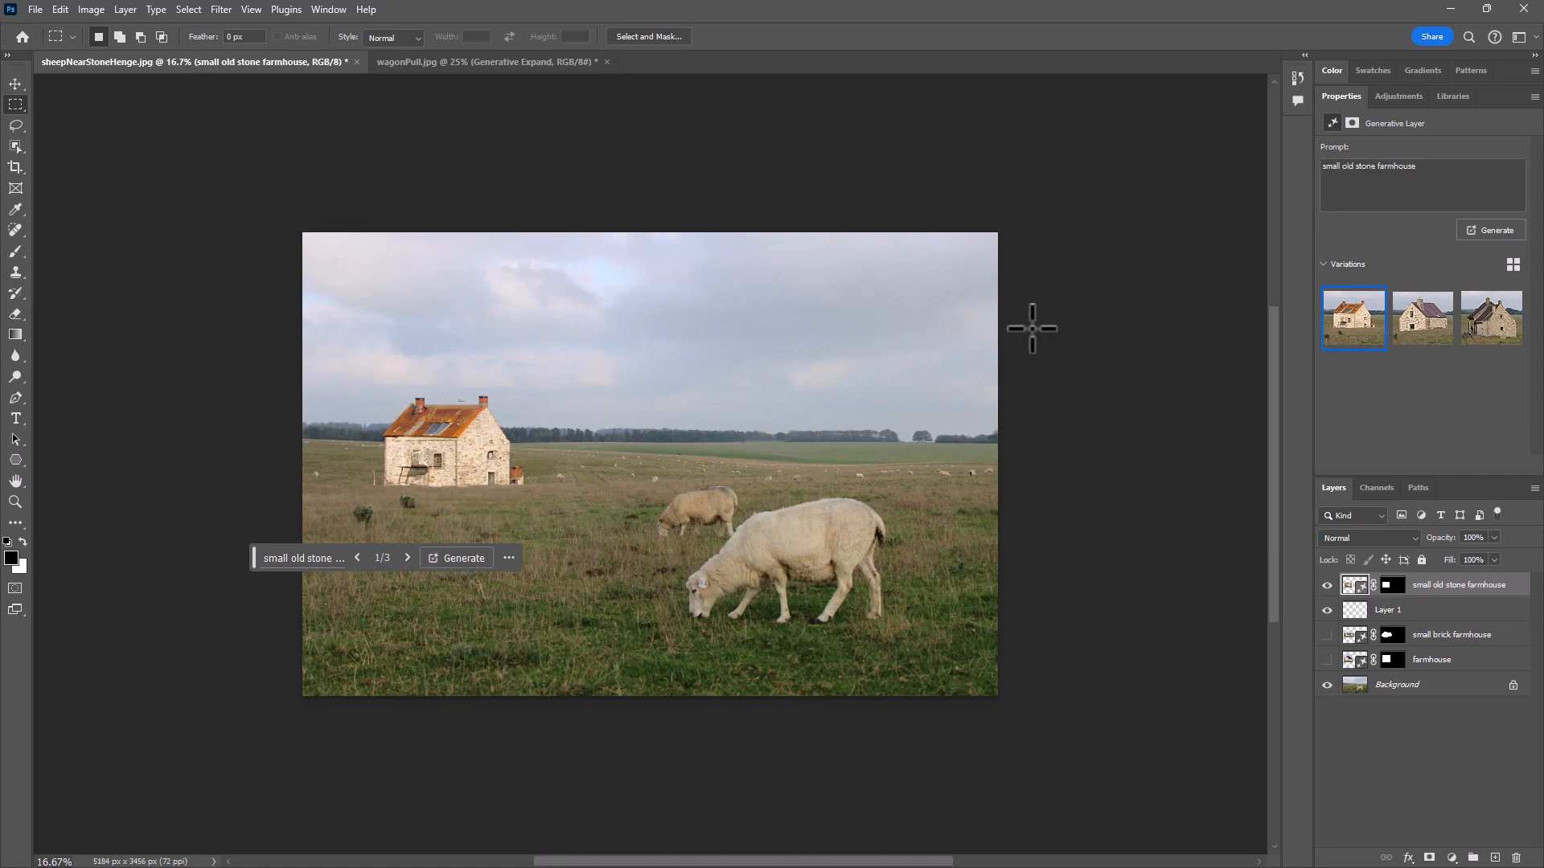
- Compare the stone farmhouse variations, then generate another set and choose its second one, the hut with the red tiled roof
left_click(1422, 320)
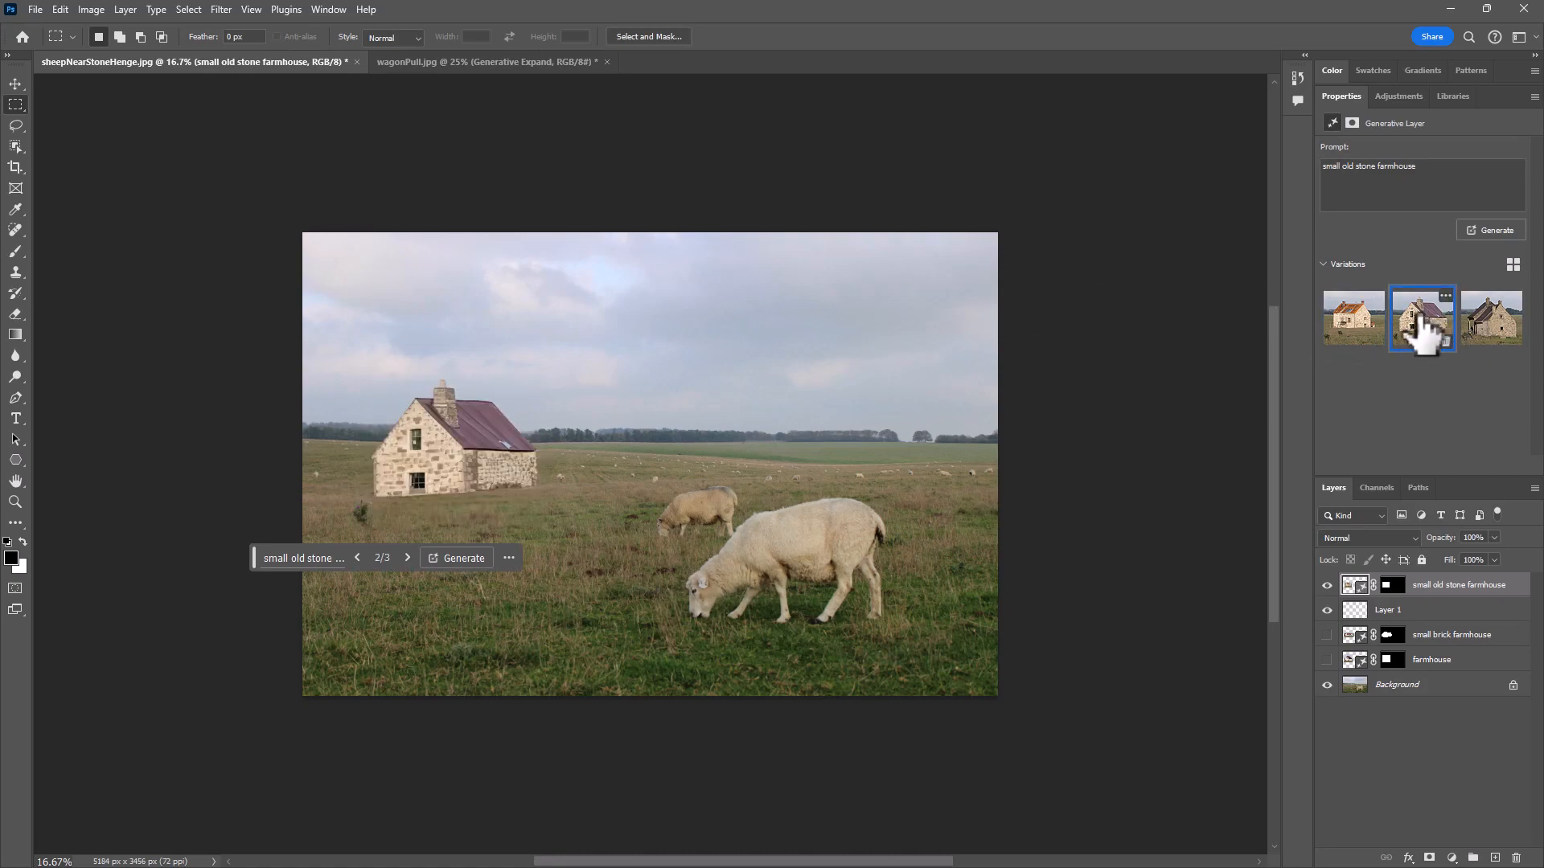
left_click(1477, 331)
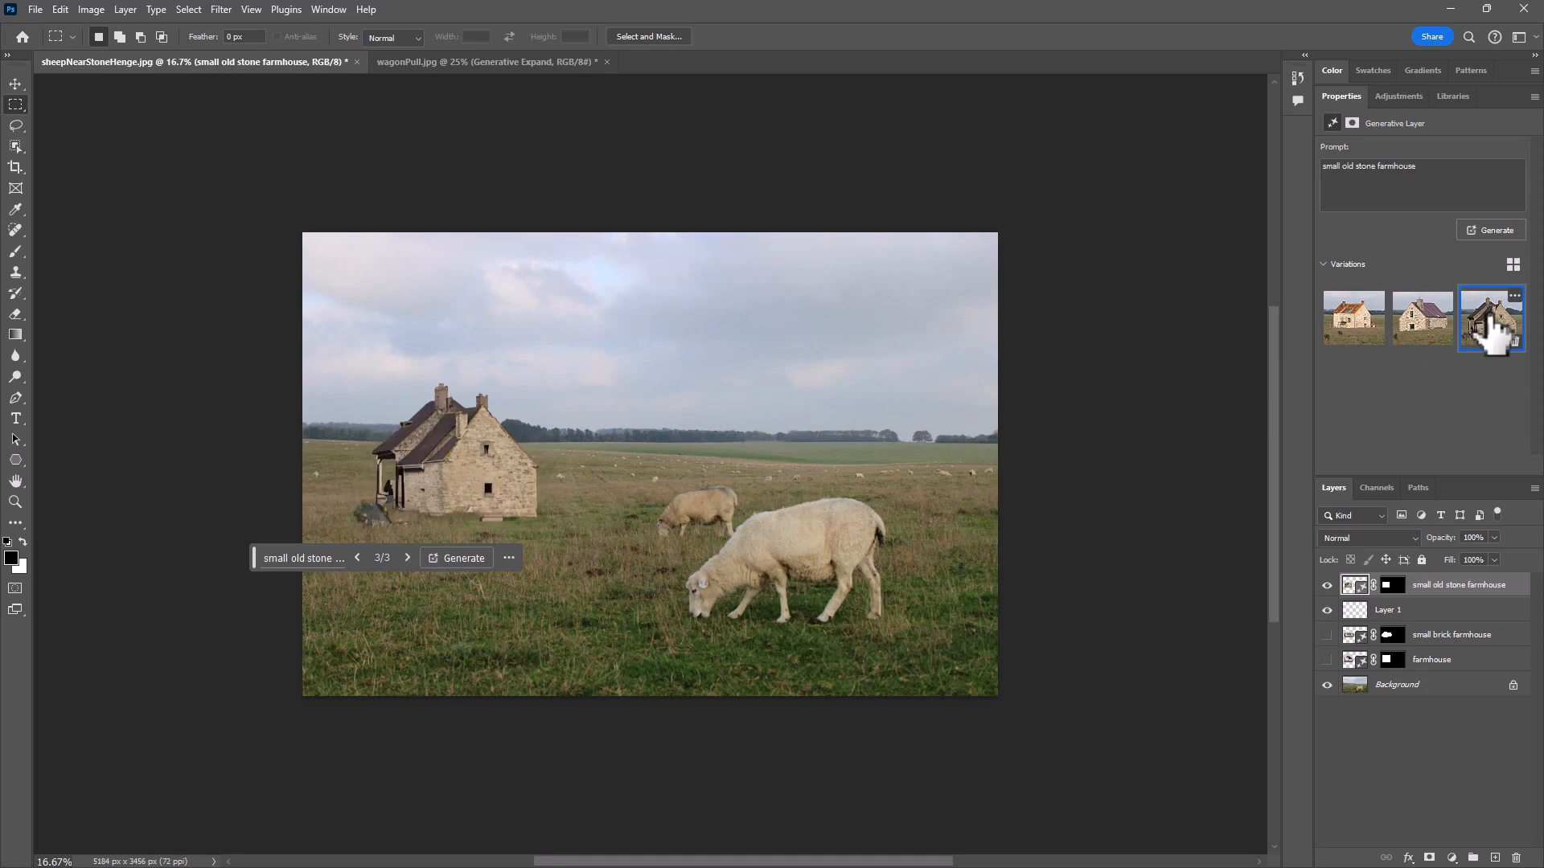
left_click(1420, 323)
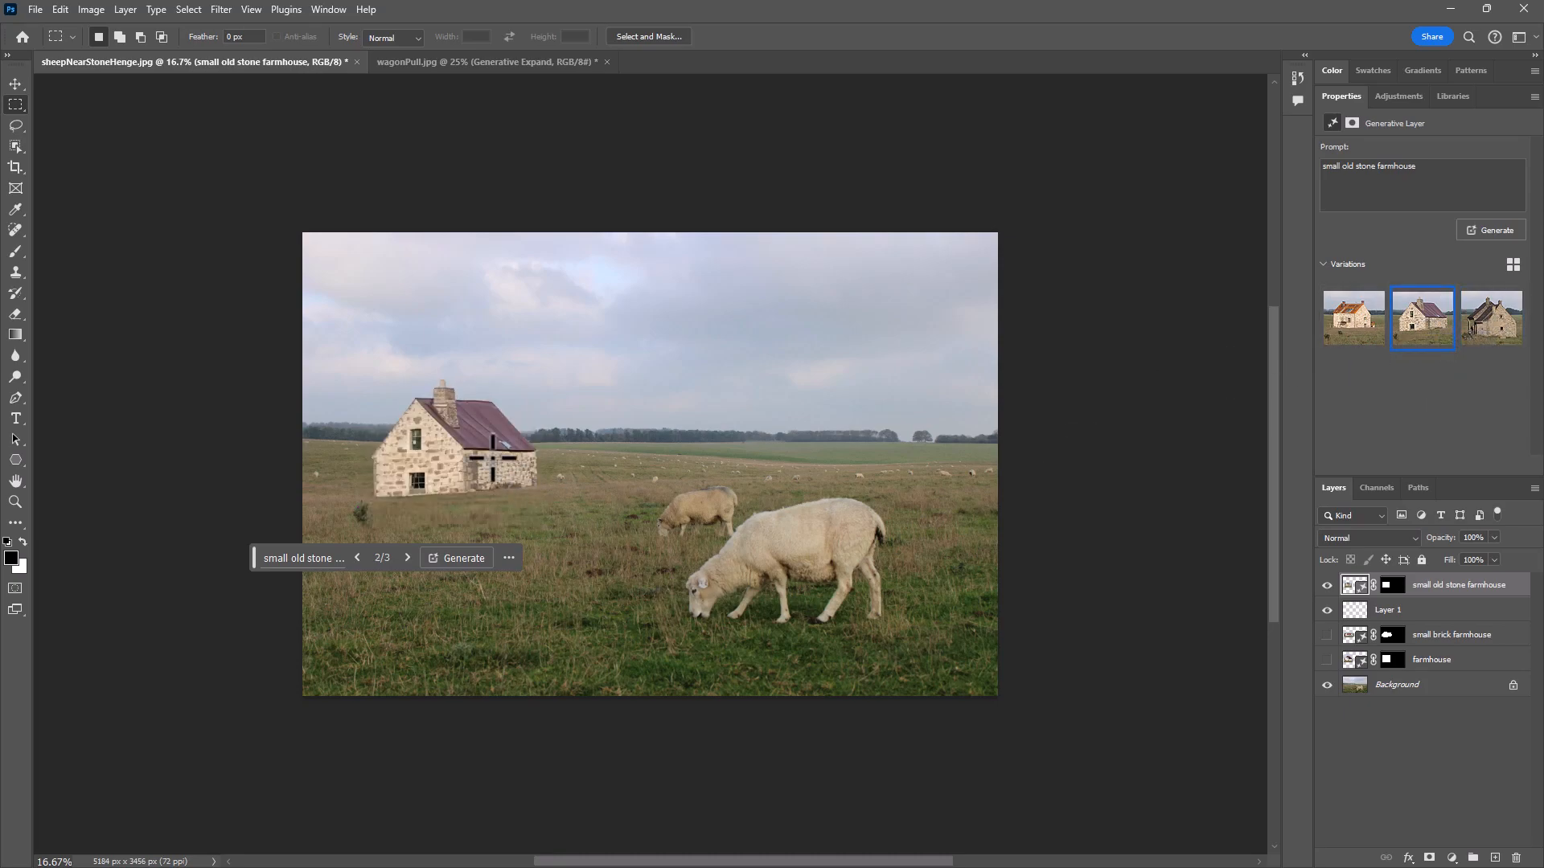
left_click(1489, 230)
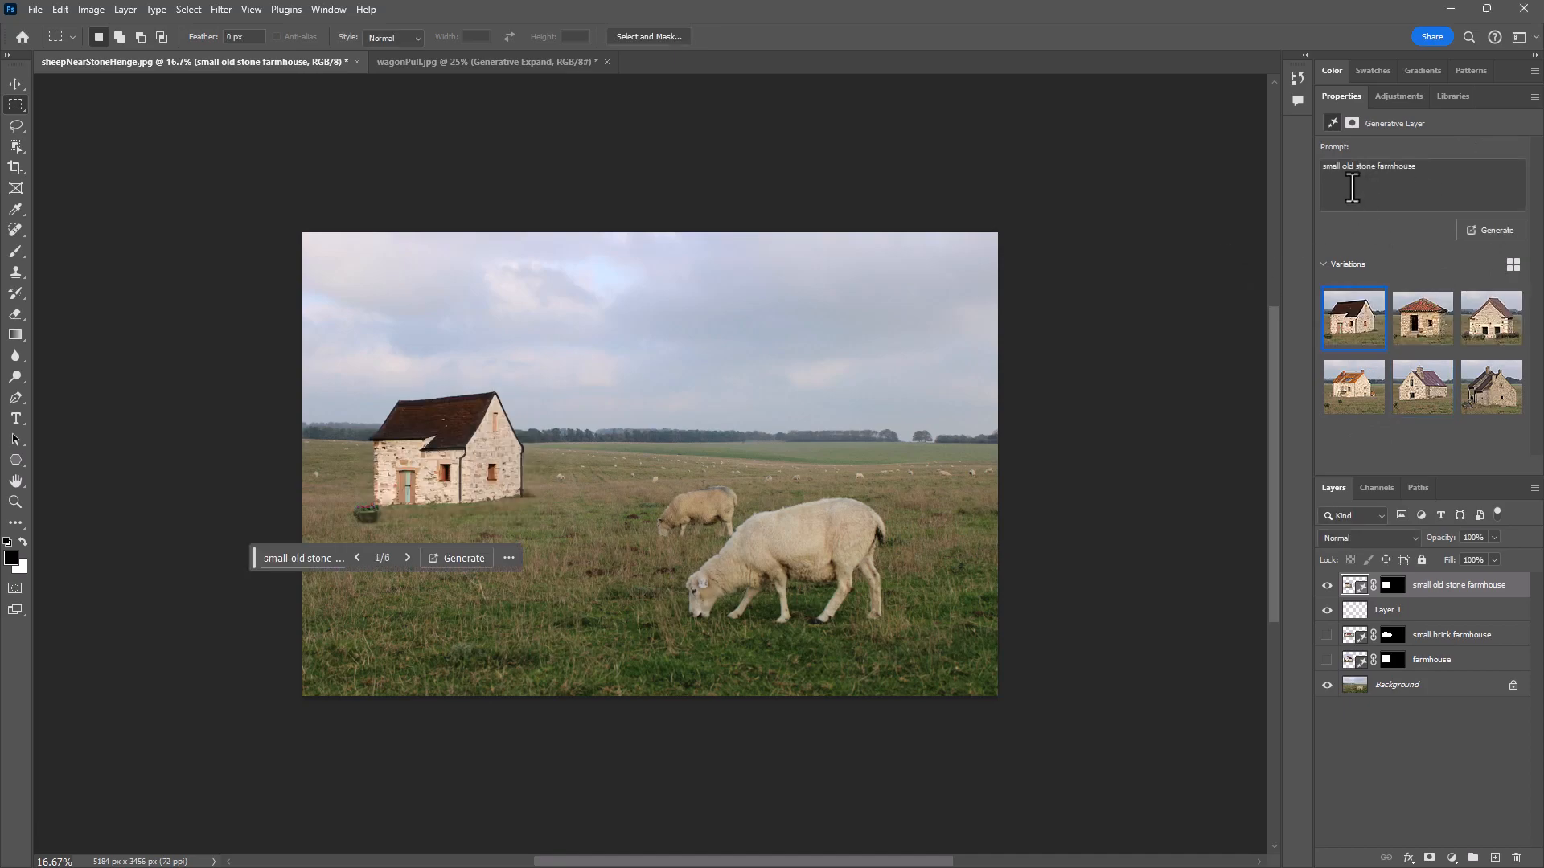
left_click(1426, 318)
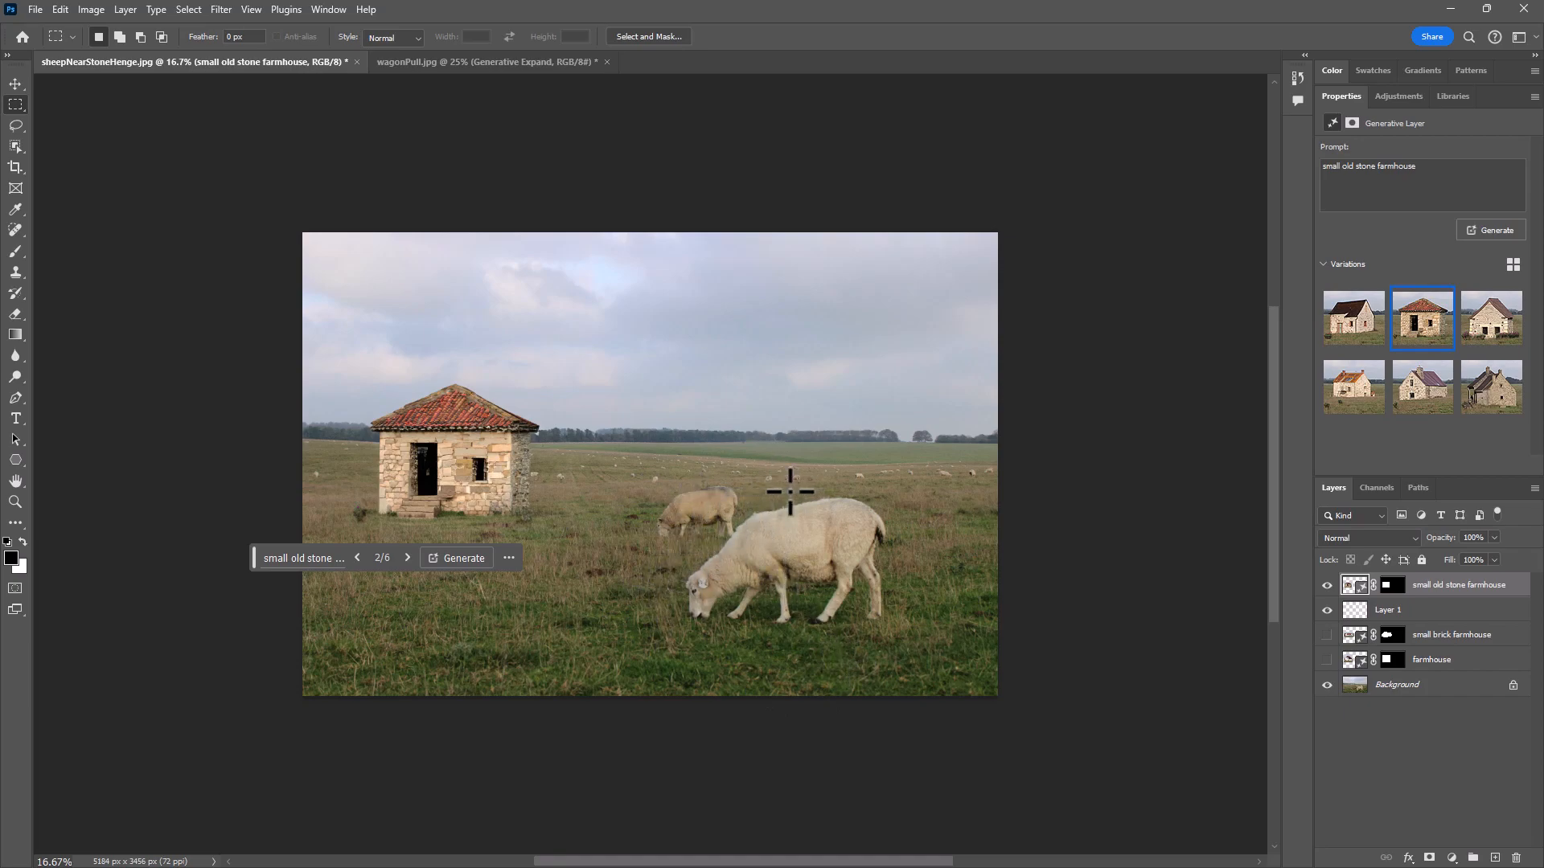
- Toggle the small old stone farmhouse layer's visibility to compare, and duplicate the Background layer
left_click(1327, 585)
left_click(1409, 685)
left_click_drag(1455, 688, 1494, 858)
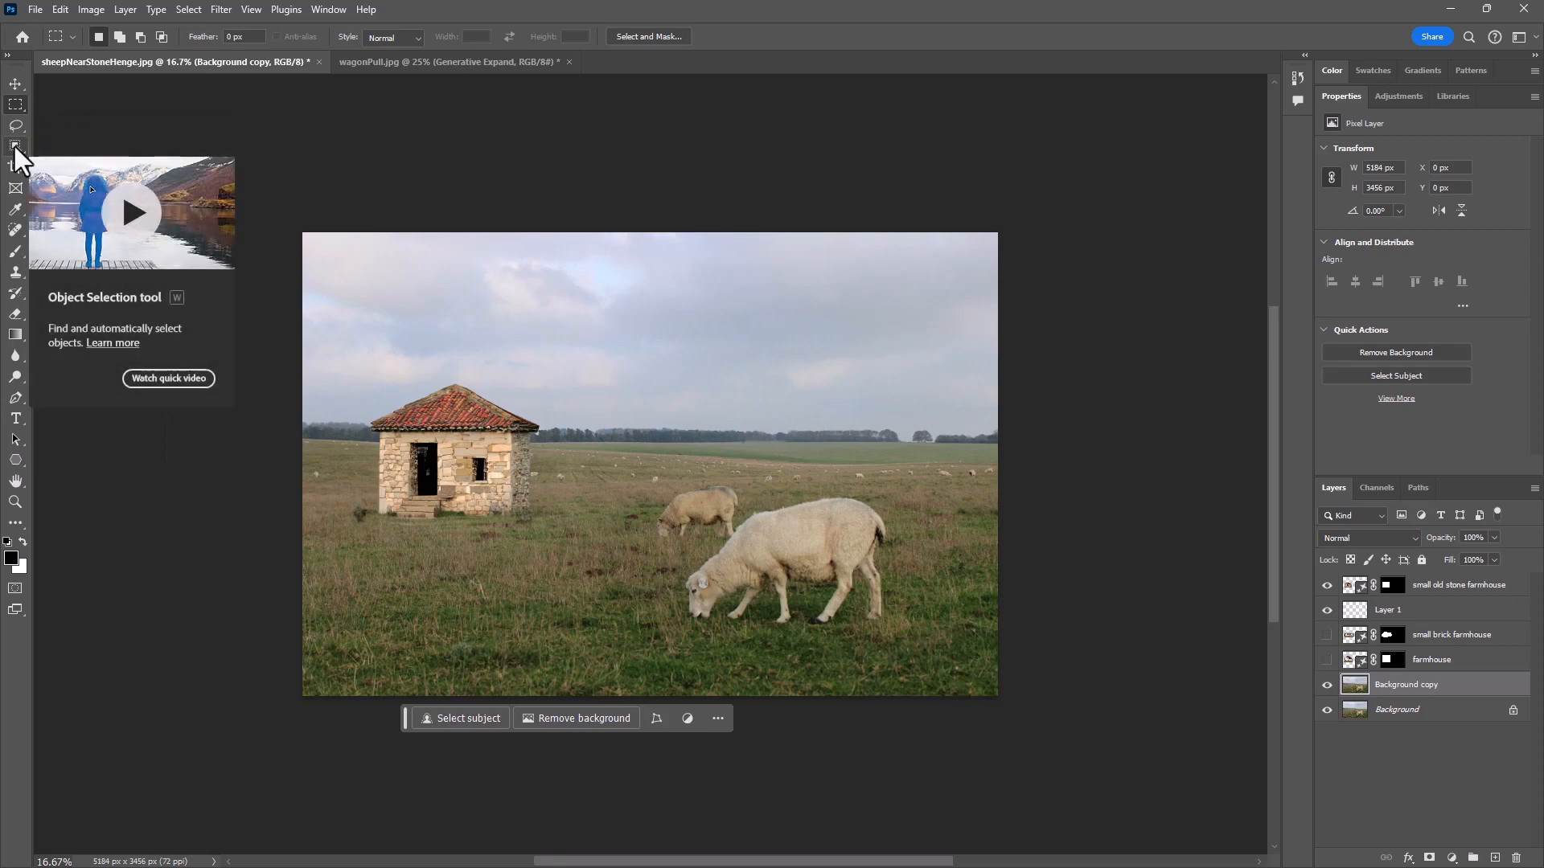
- Select the smaller rear sheep with the Object Selection tool and remove it using Generative Fill with an empty prompt
left_click(689, 507)
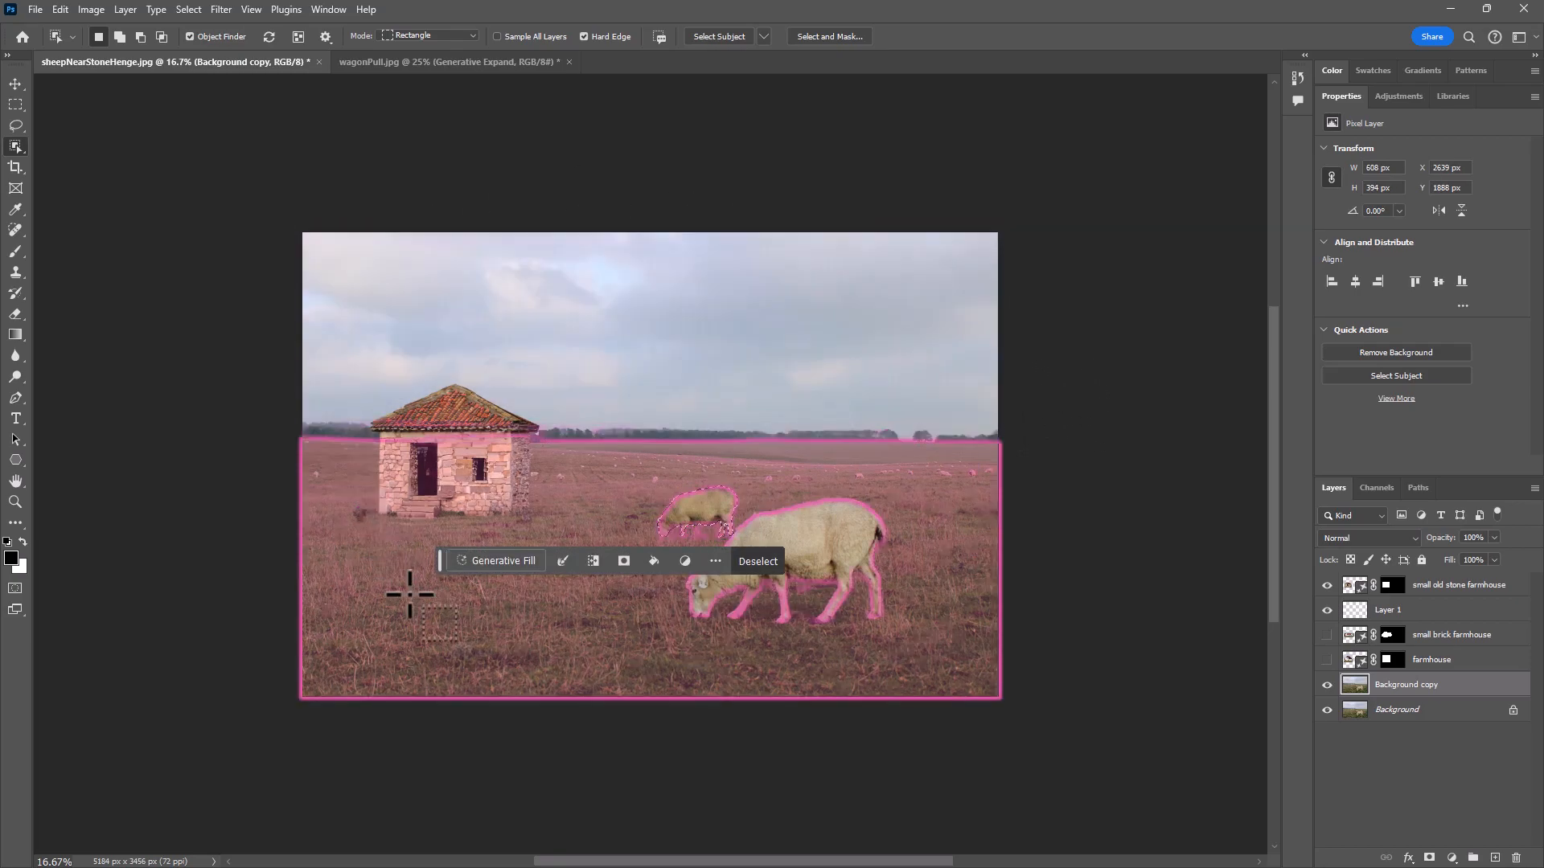
left_click(505, 562)
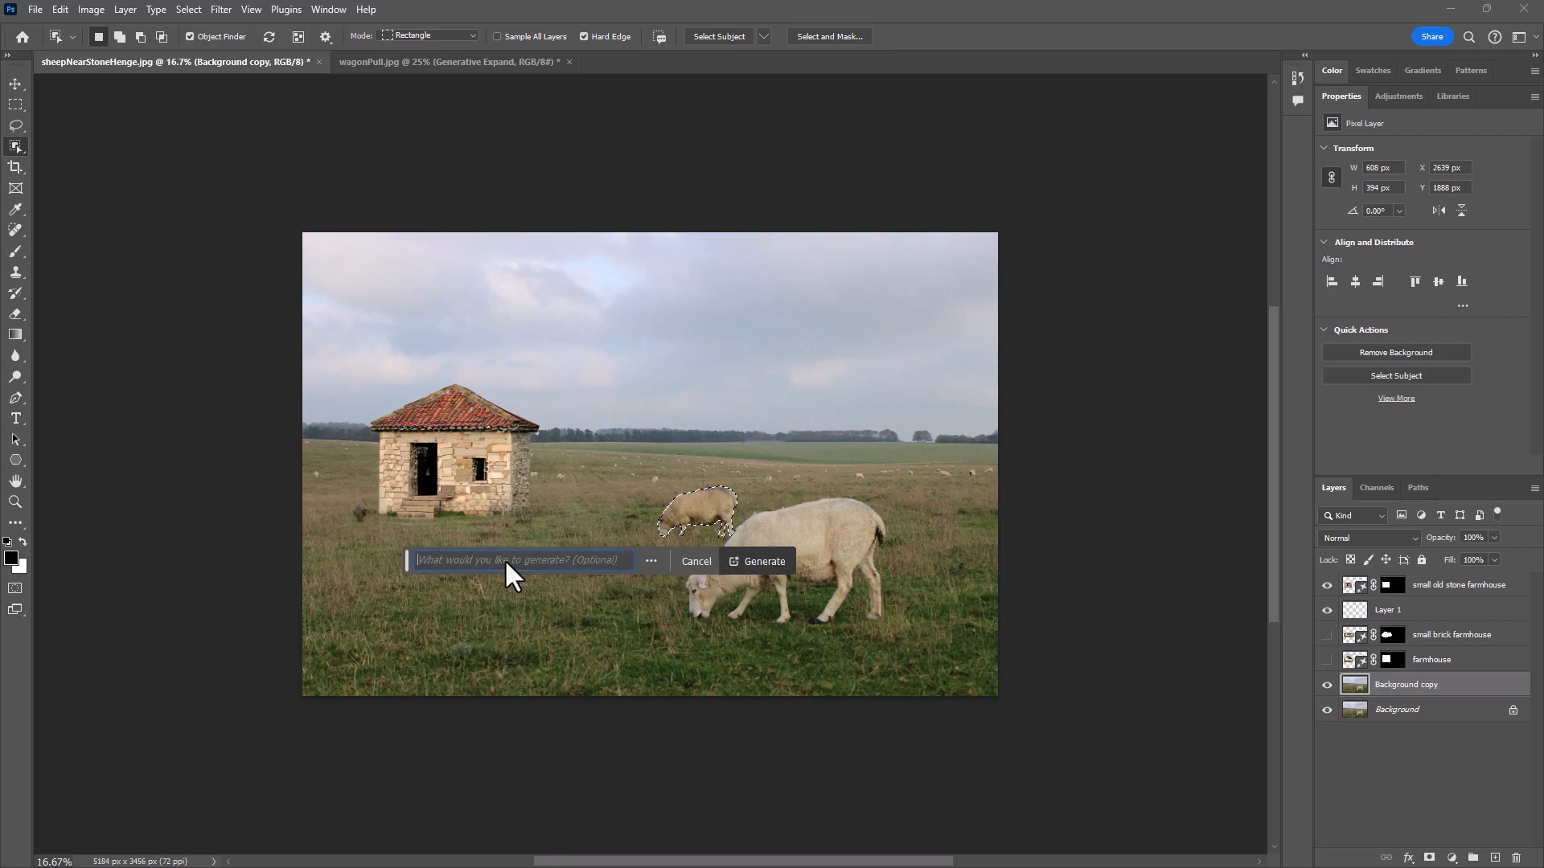
left_click(775, 559)
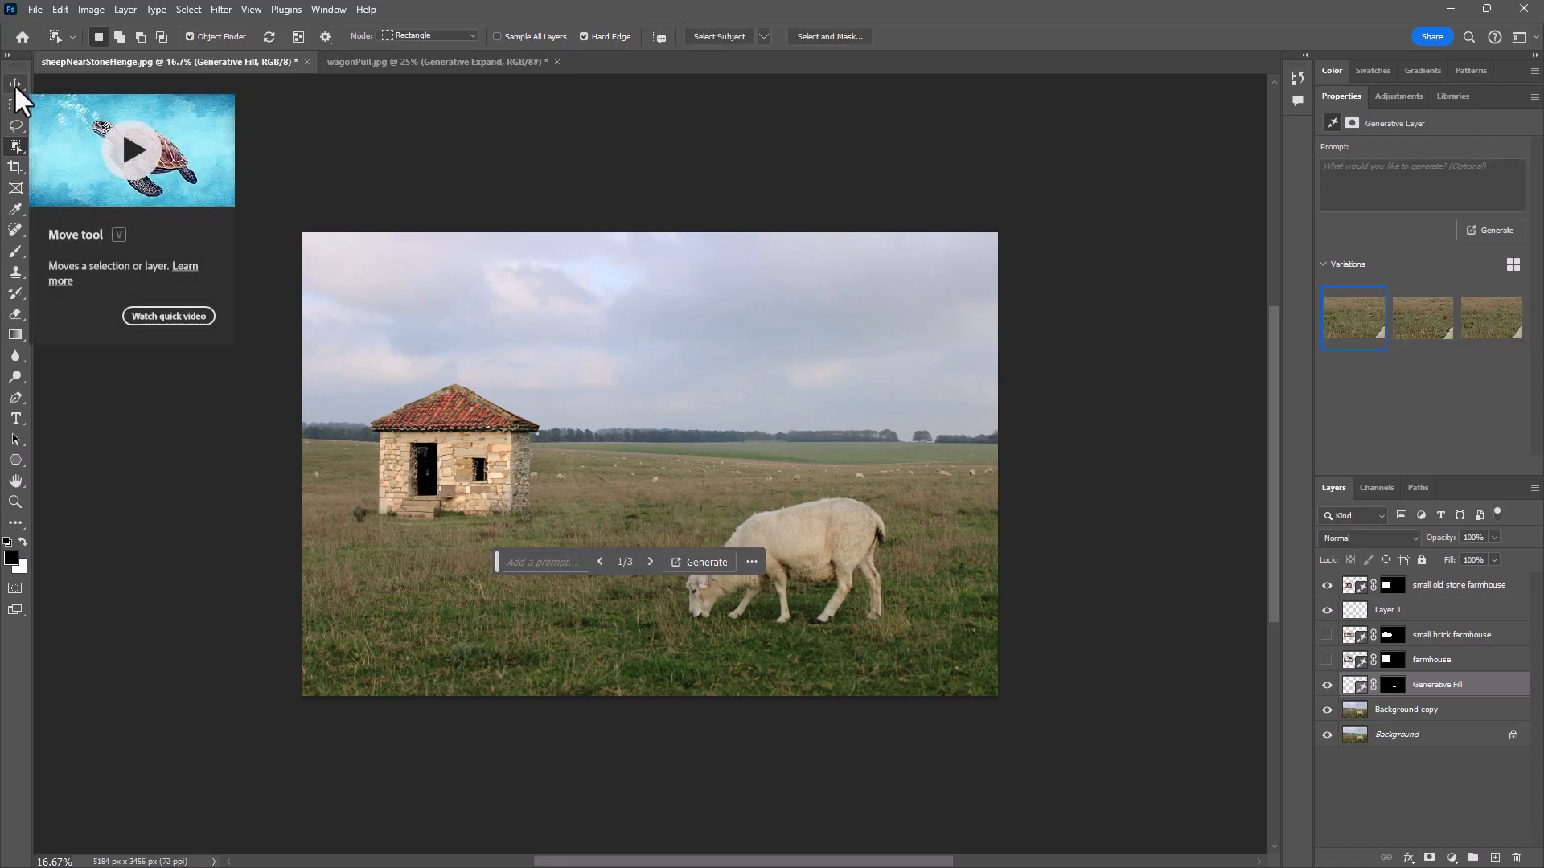
- Switch to the Move tool and hide the small old stone farmhouse layer
left_click(15, 90)
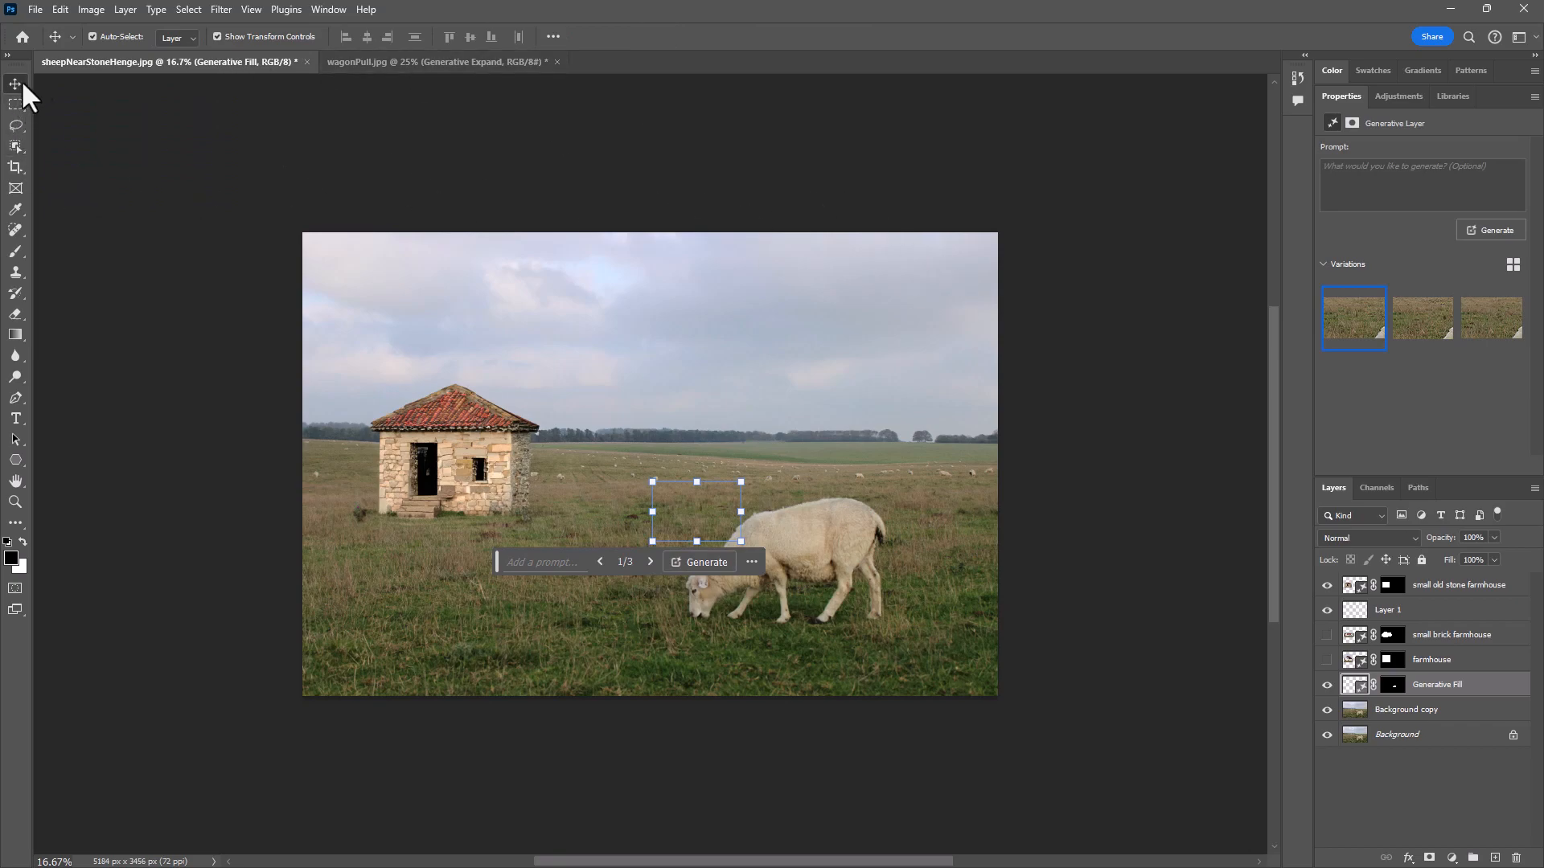
left_click(1334, 589)
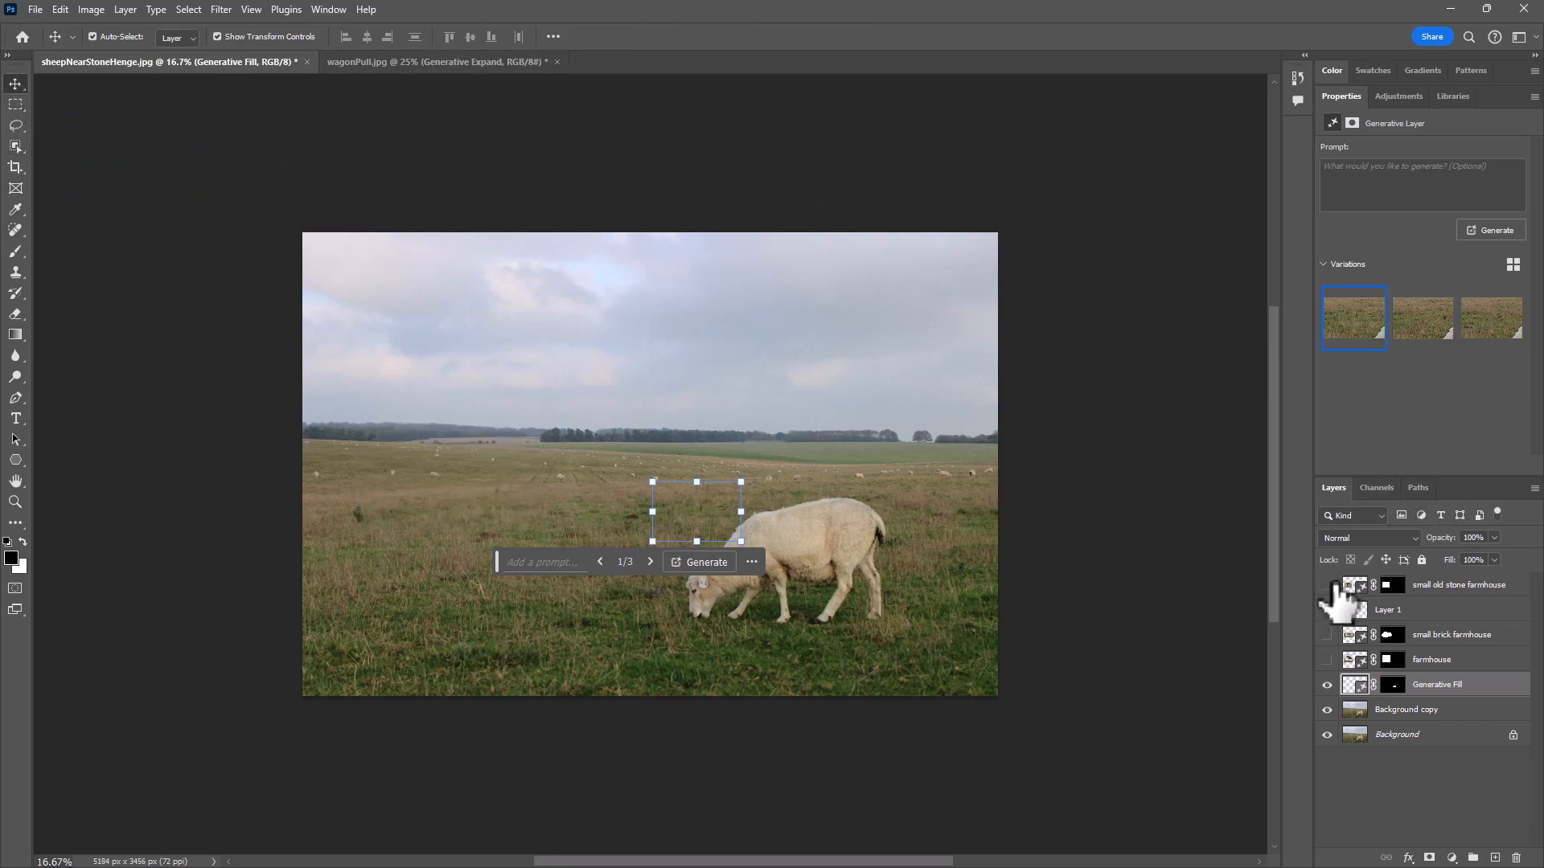
- Show the small old stone farmhouse layer, and choose the second variation of the sheep removal after toggling that Generative Fill layer's visibility to compare
left_click(1330, 587)
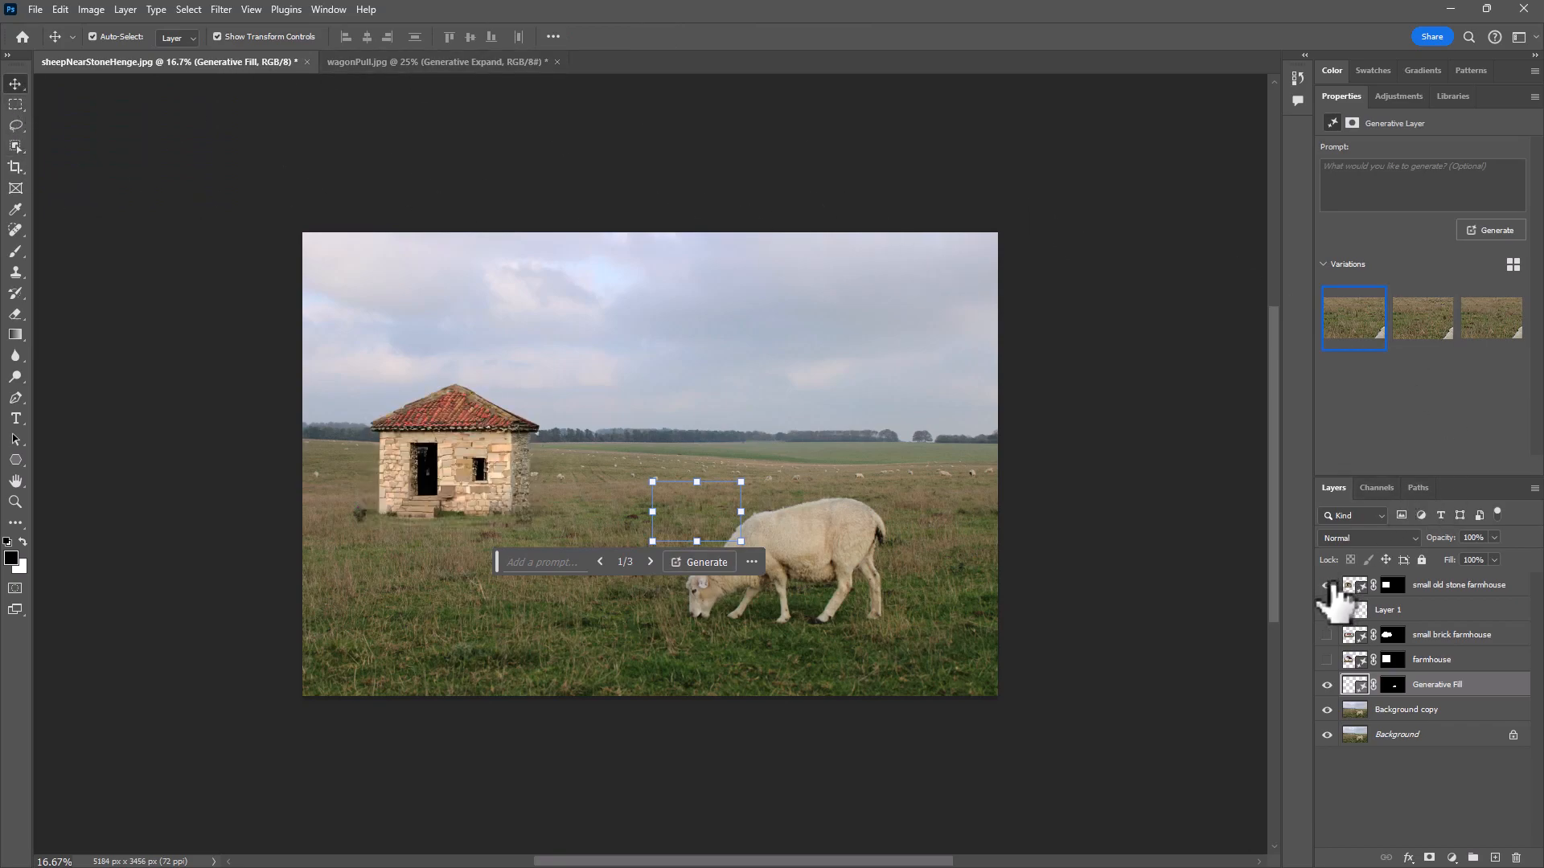
left_click(1328, 685)
left_click(1328, 685)
left_click(1328, 685)
left_click(1328, 685)
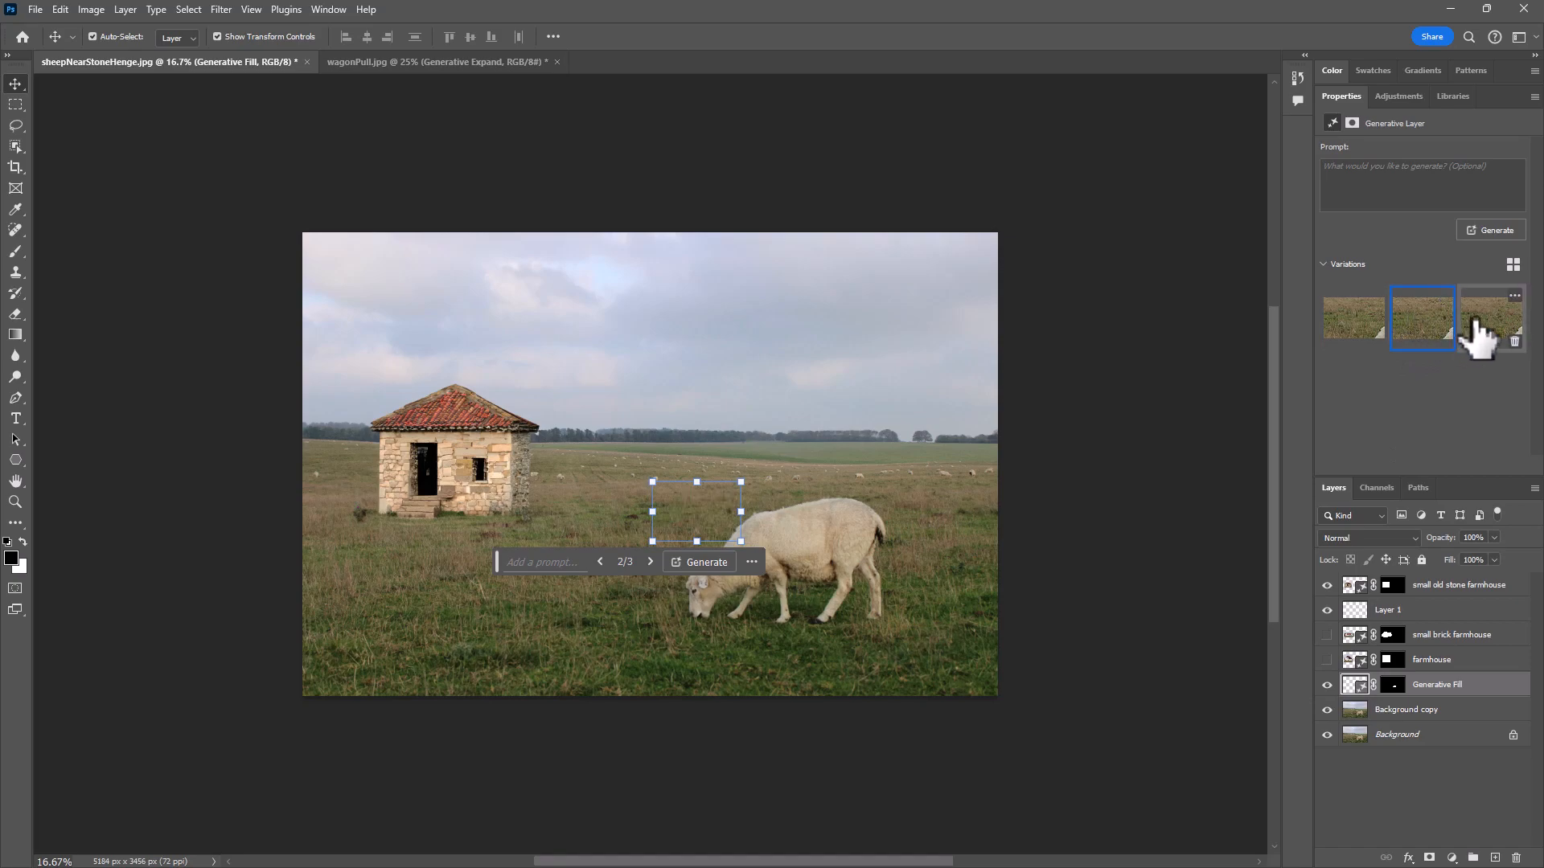
left_click(1413, 324)
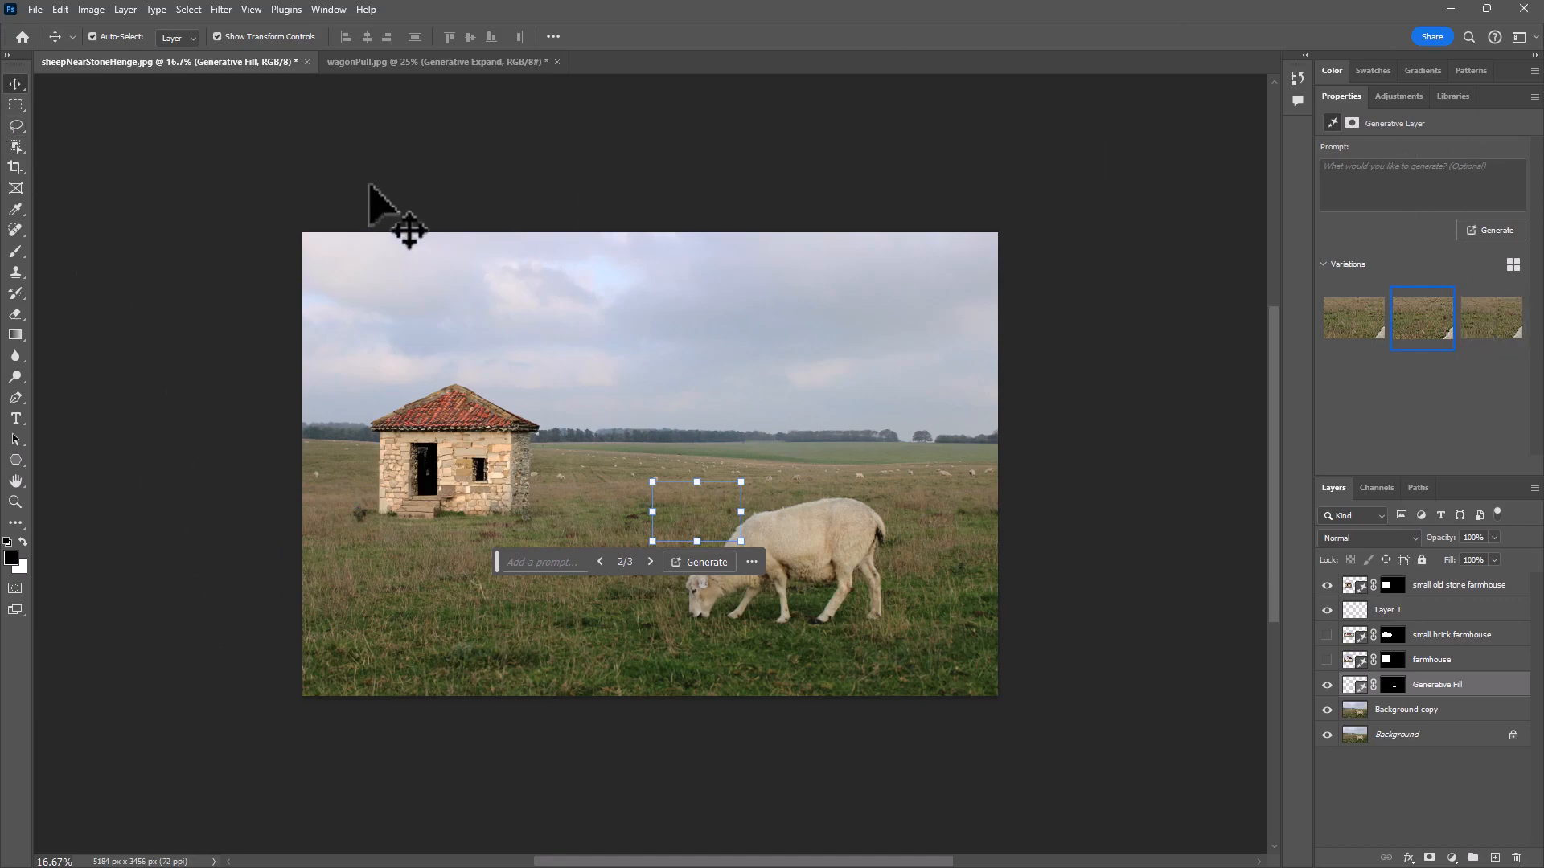
- Lasso a wide oval area of sky above the sheep and fill it using Generative Fill with the prompt "flock of birds"
left_click(15, 124)
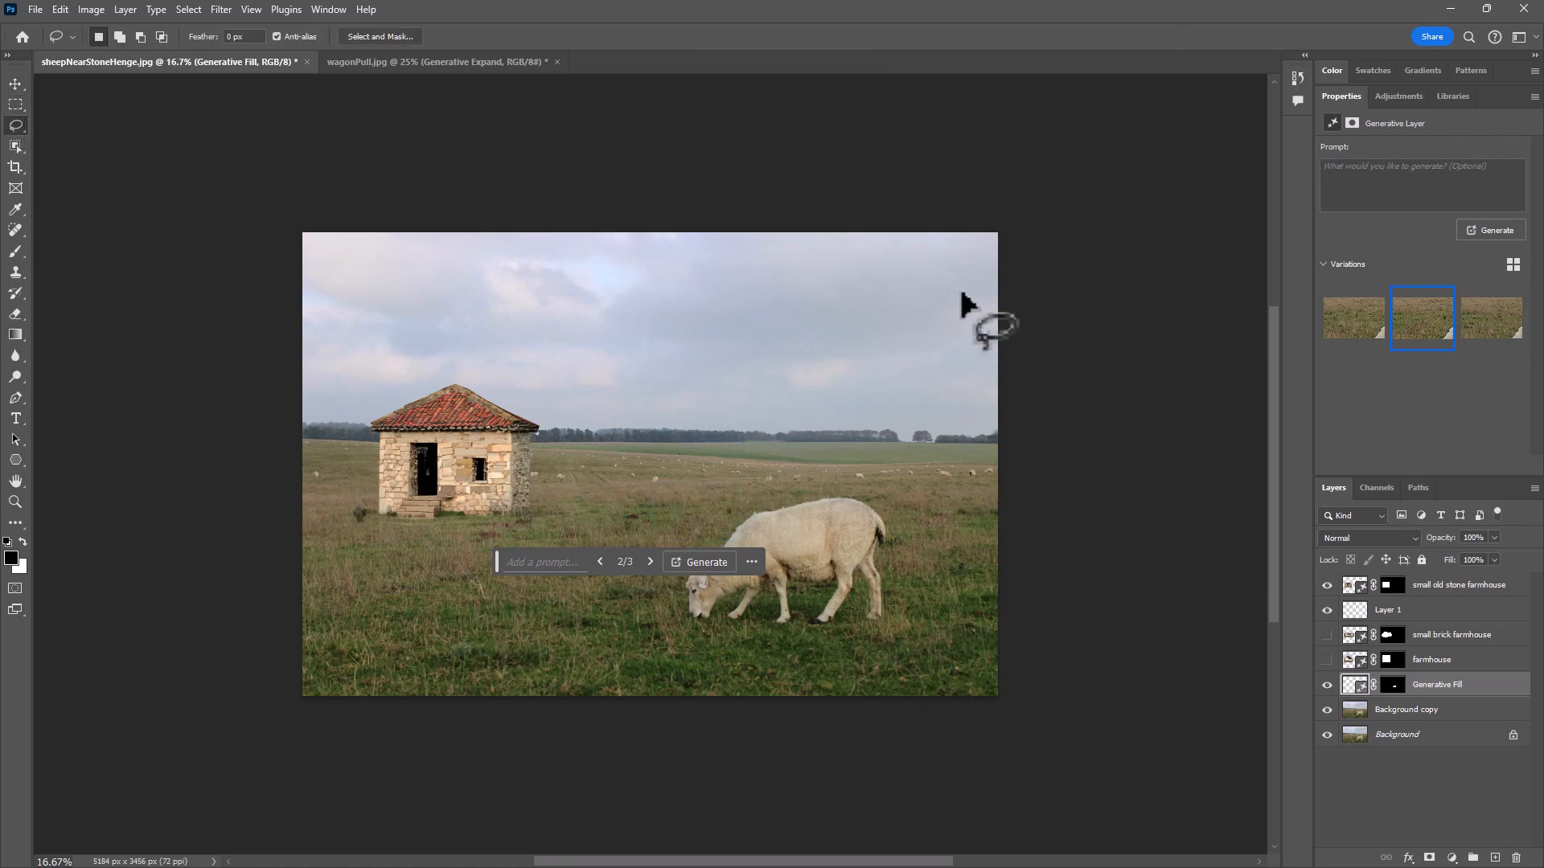
mouse_move(691, 271)
left_mouse_down()
mouse_move(905, 276)
mouse_move(998, 308)
mouse_move(855, 363)
mouse_move(671, 344)
mouse_move(651, 279)
mouse_move(689, 272)
left_mouse_up()
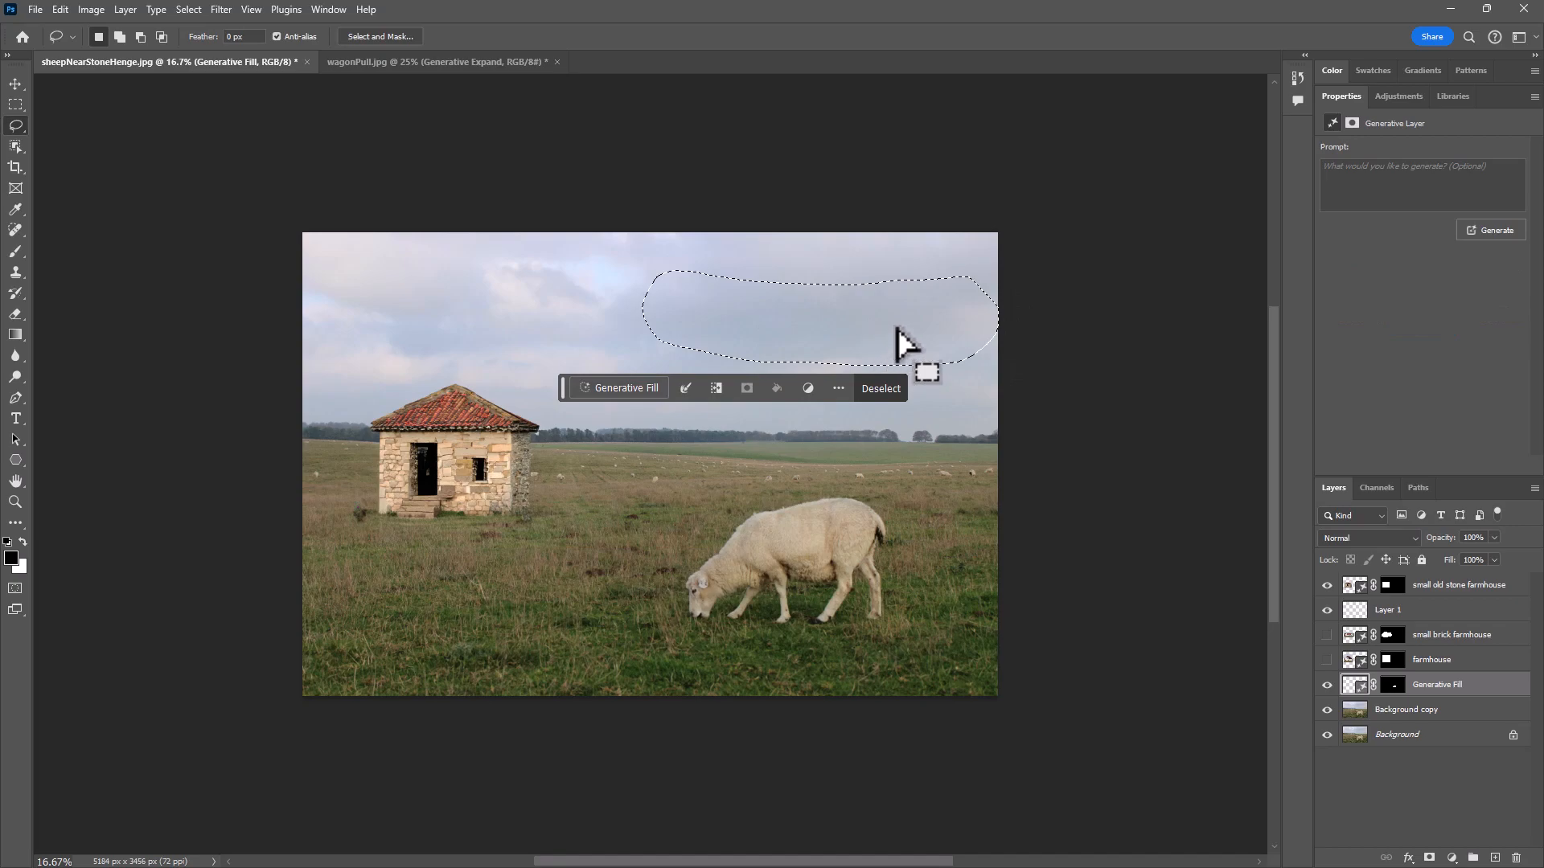
left_click(619, 388)
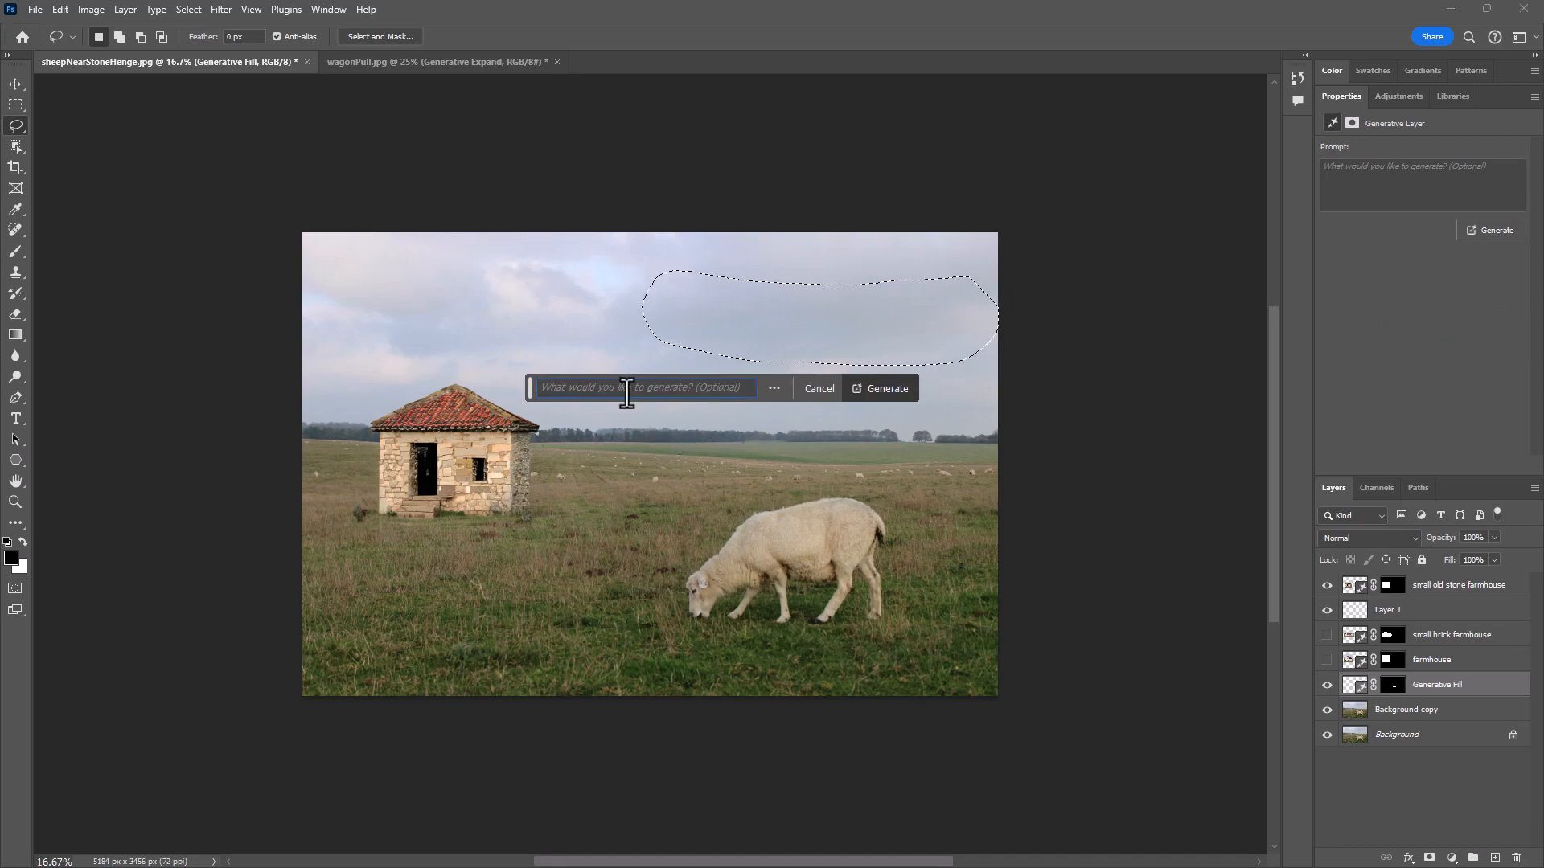
type("flock of ")
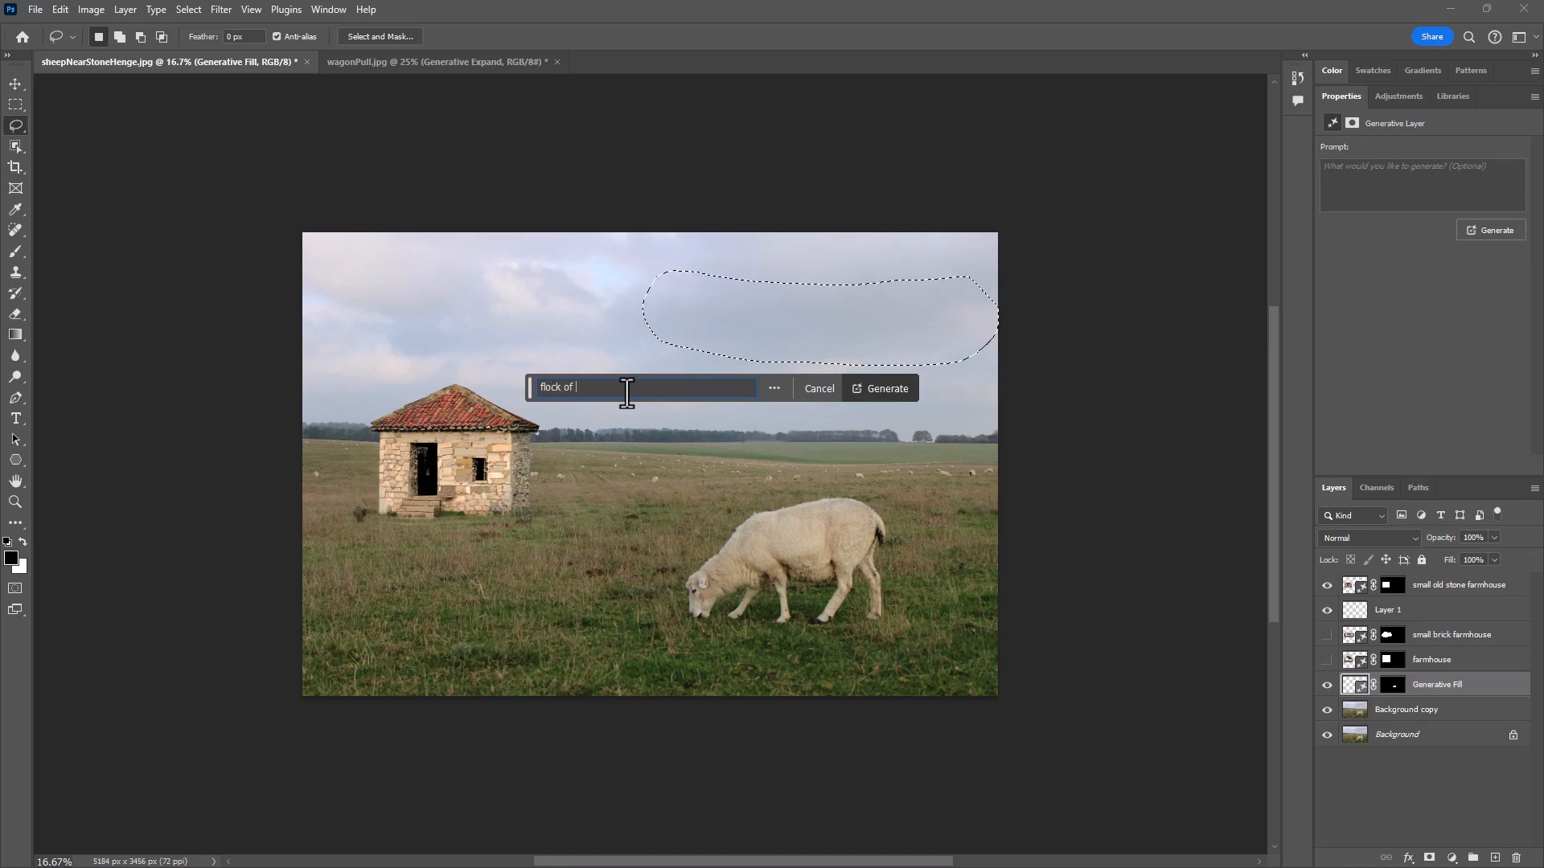
type("birds")
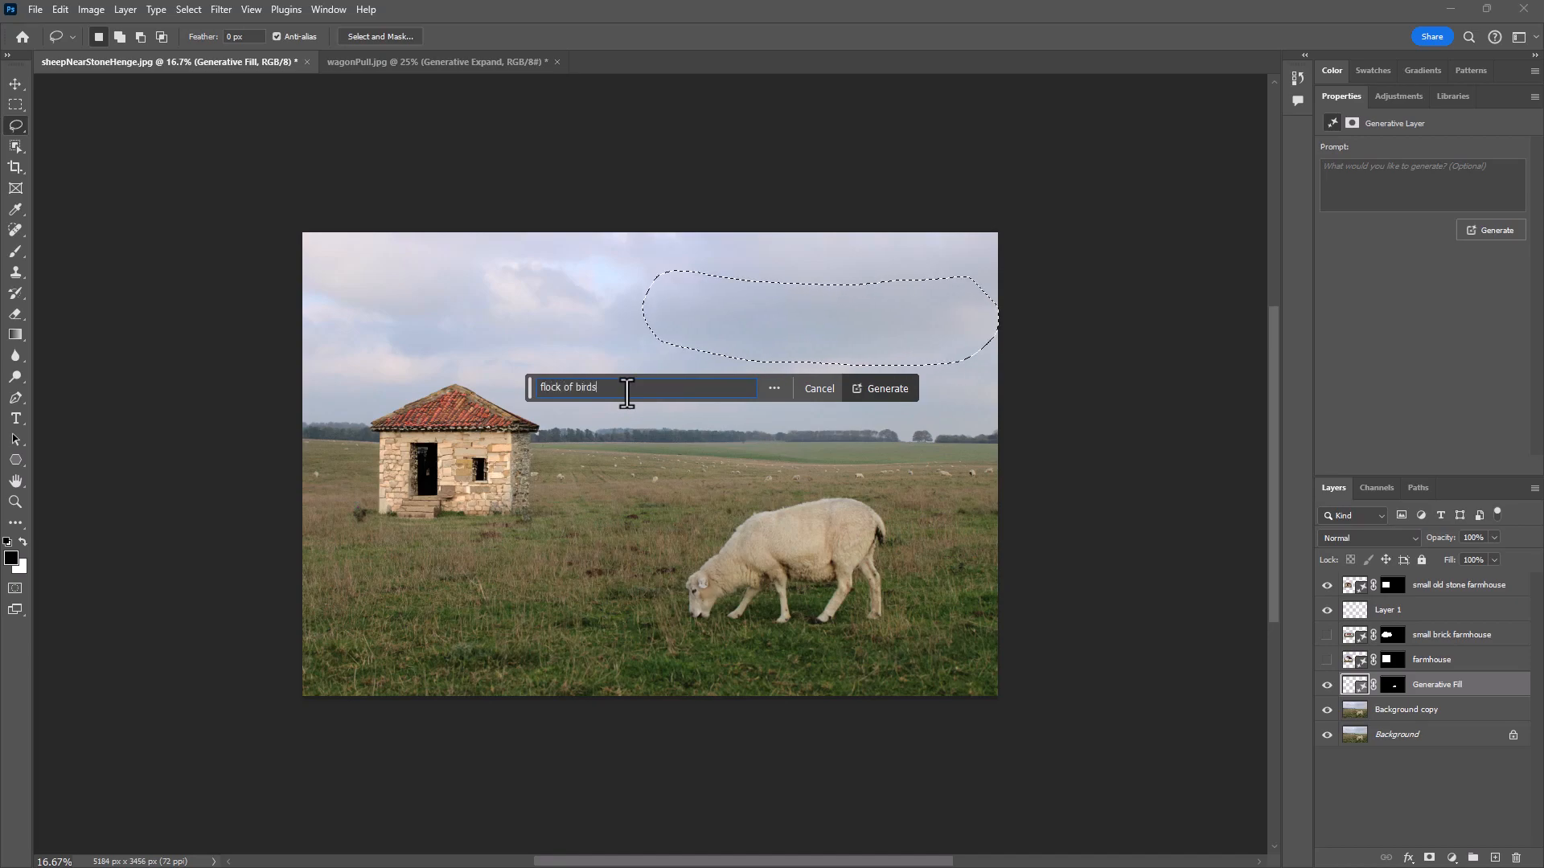
left_click(888, 390)
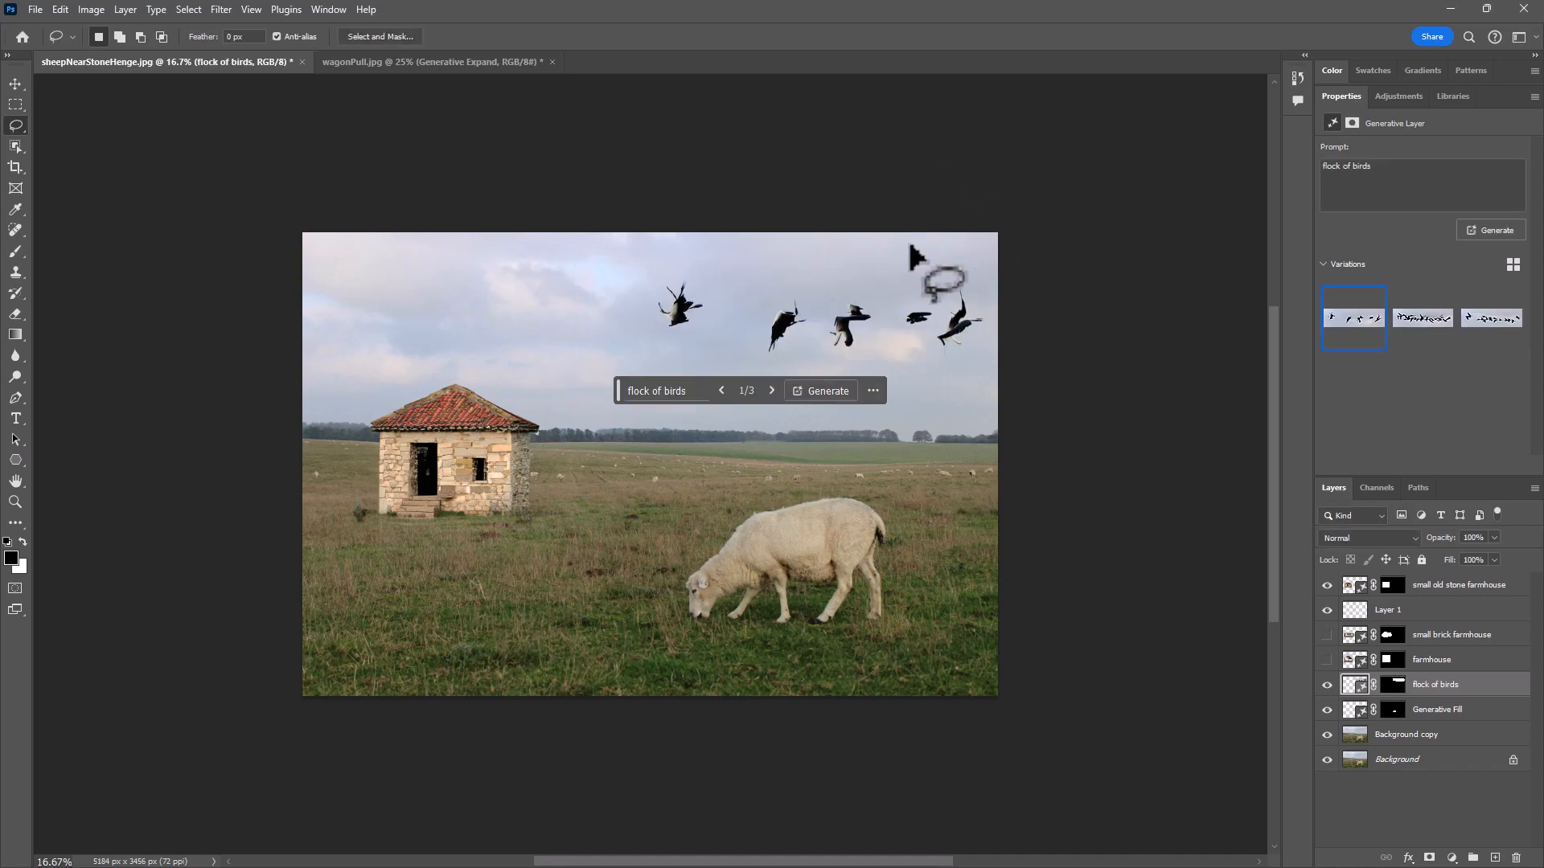
- Compare the flock of birds variations, choose the third one, and toggle the layer's visibility to check it against the original sky
left_click(1417, 318)
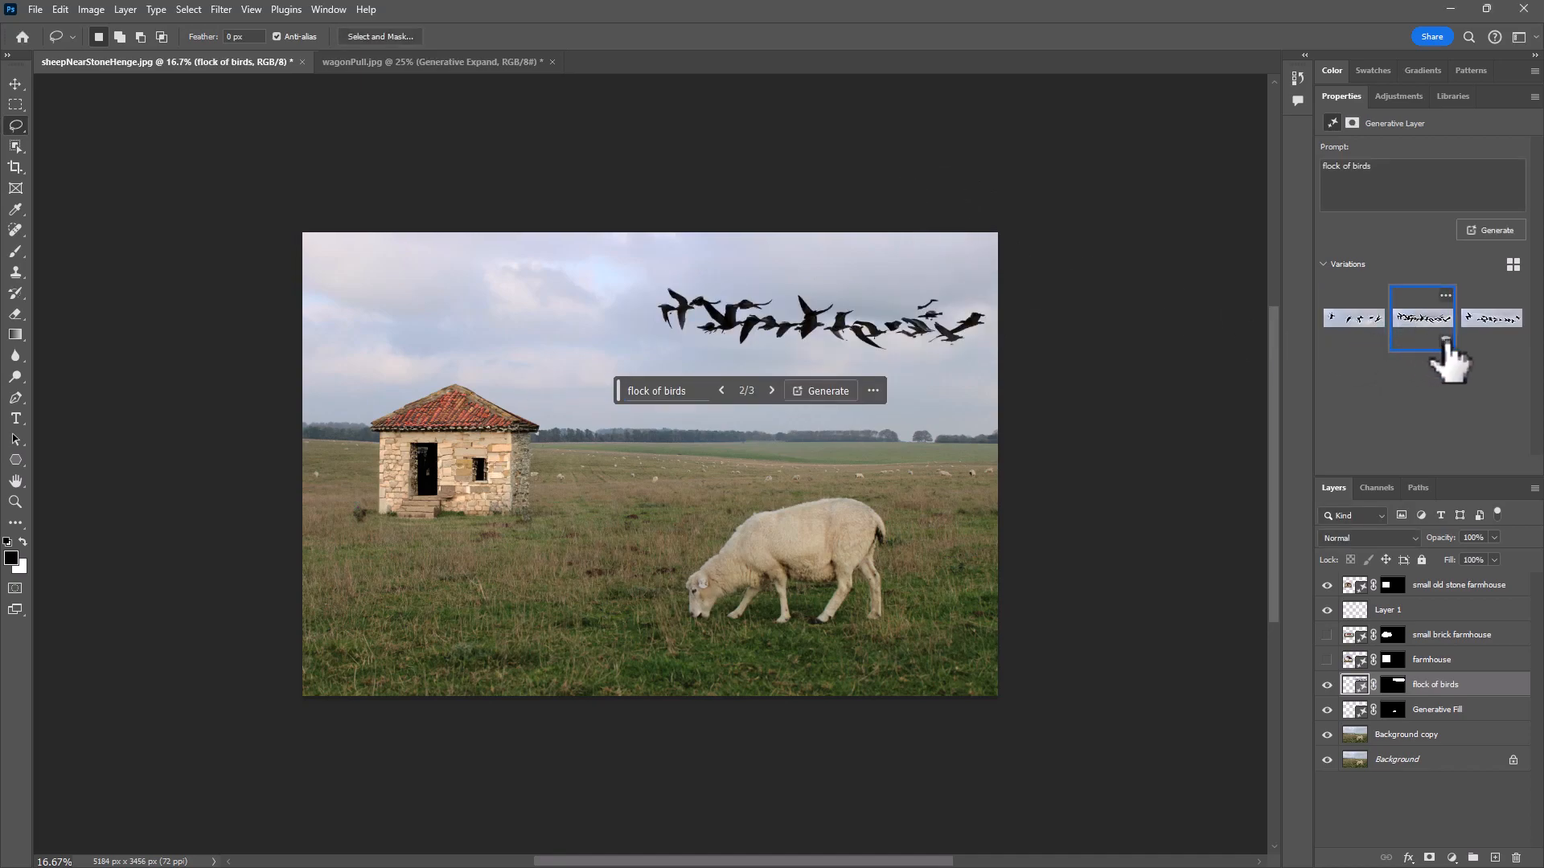
left_click(1490, 318)
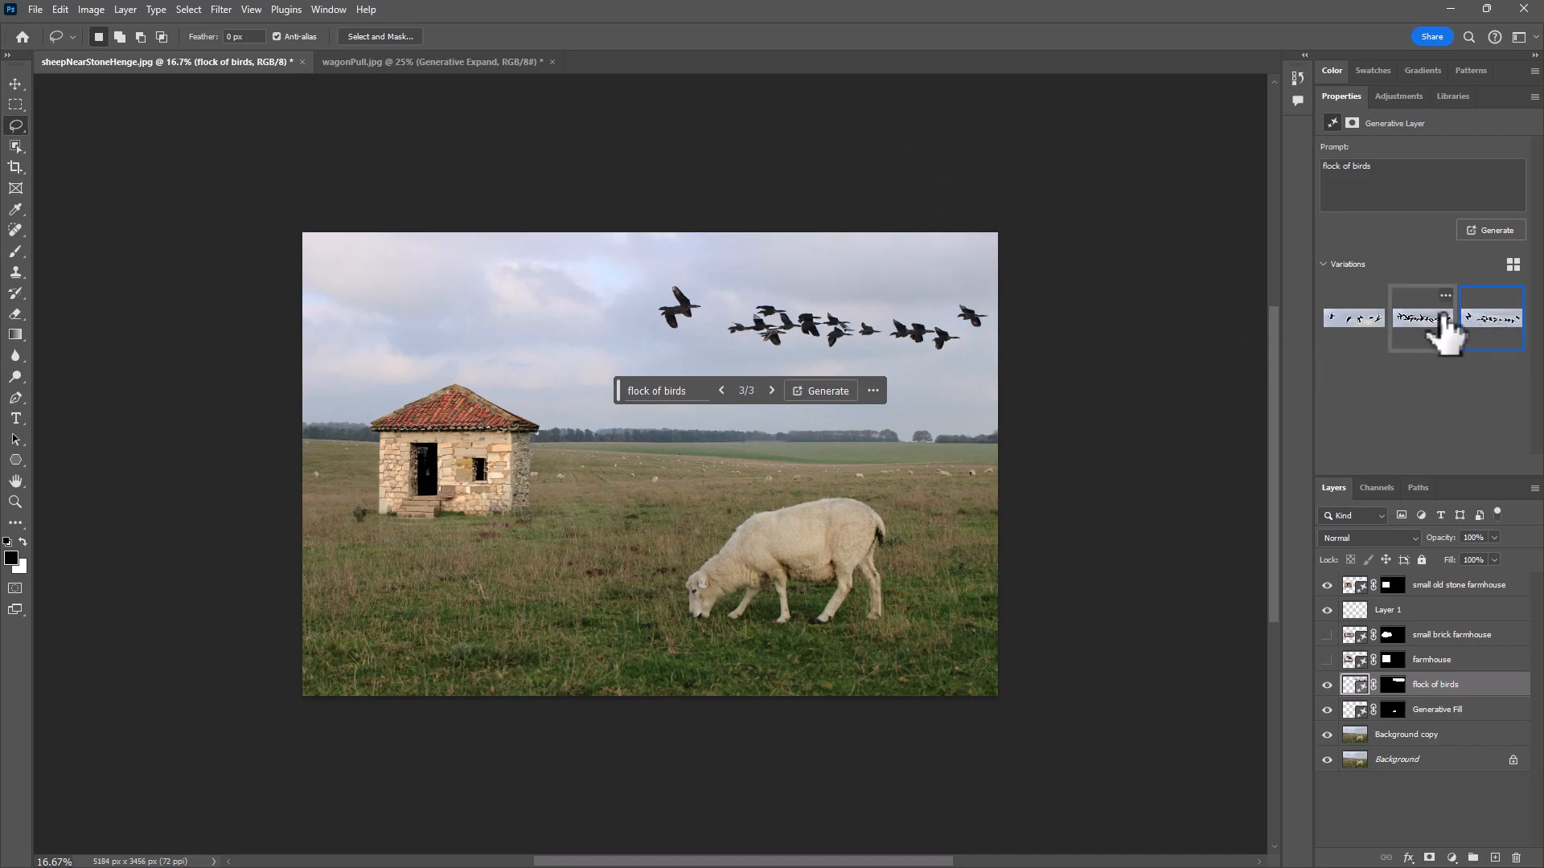
left_click(1327, 684)
left_click(1326, 684)
- Flip the flock of birds layer horizontally and scale it down proportionally to about 60% in the sky above the sheep
left_click(60, 11)
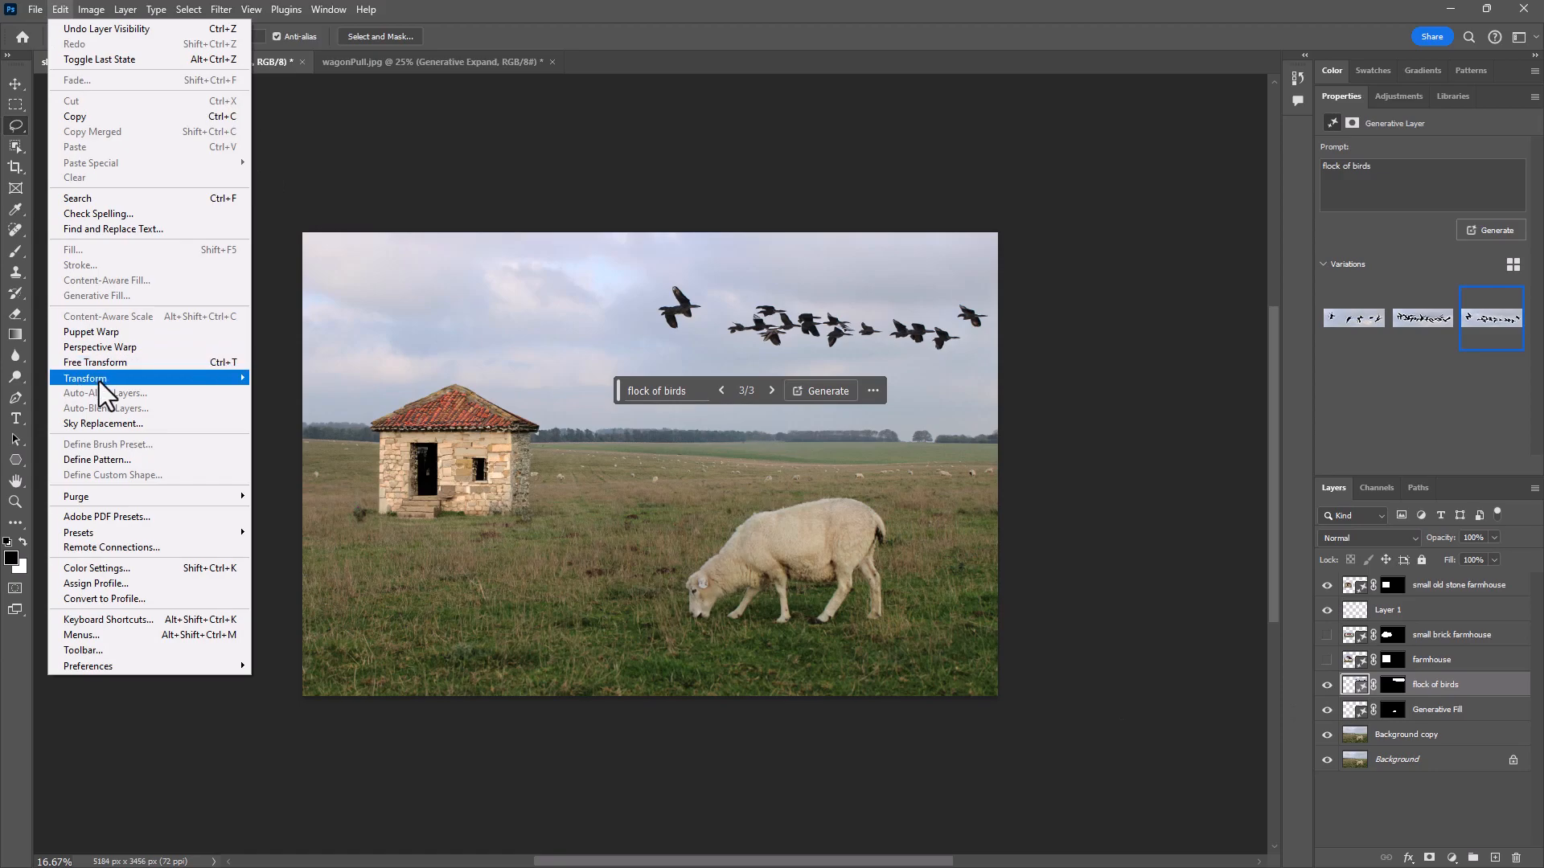
mouse_move(99, 380)
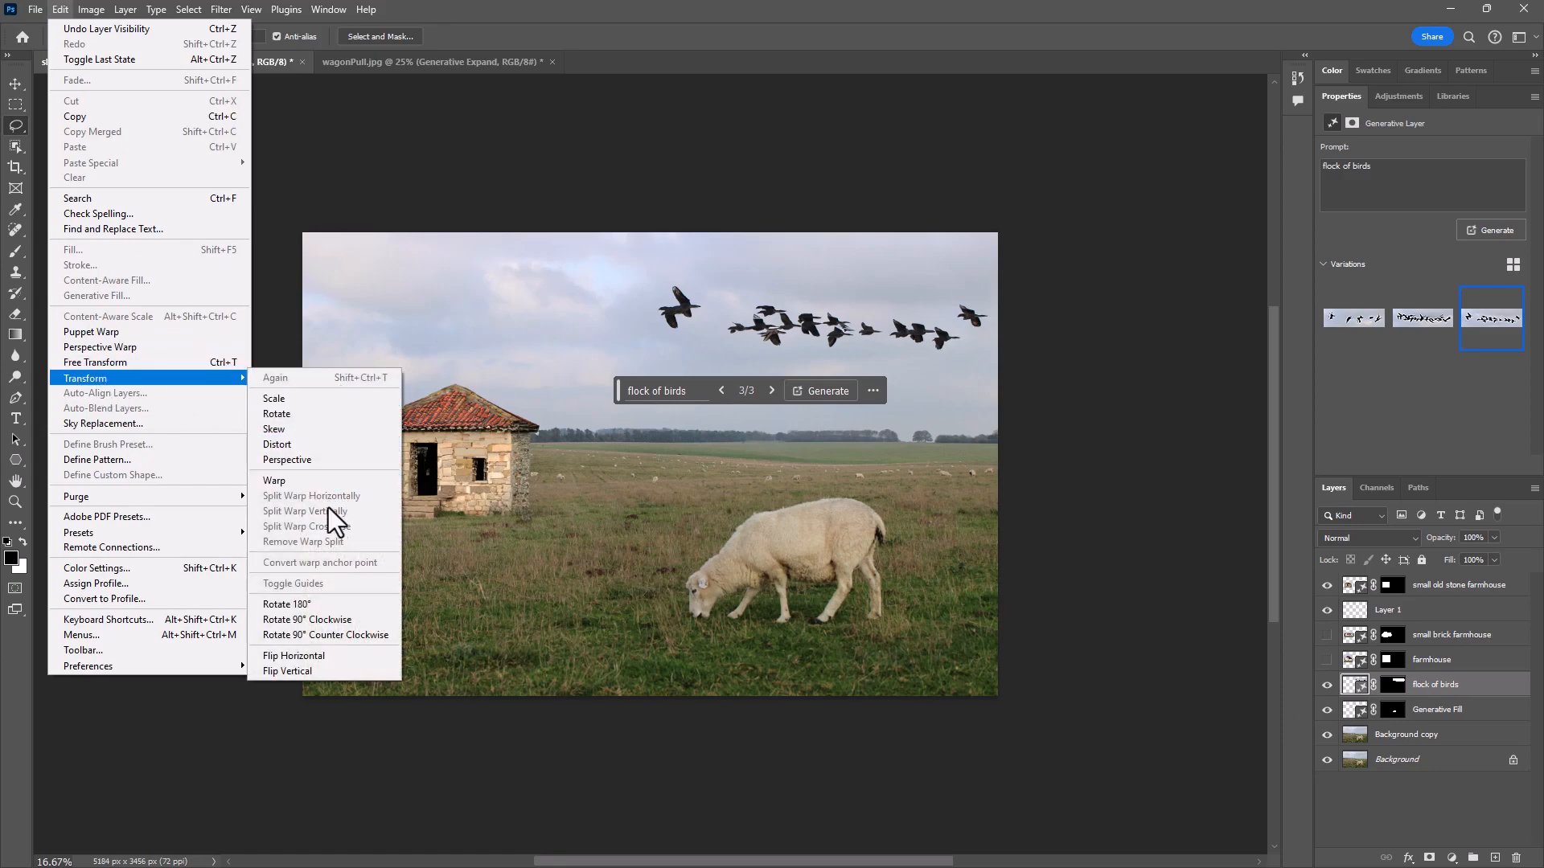
left_click(328, 654)
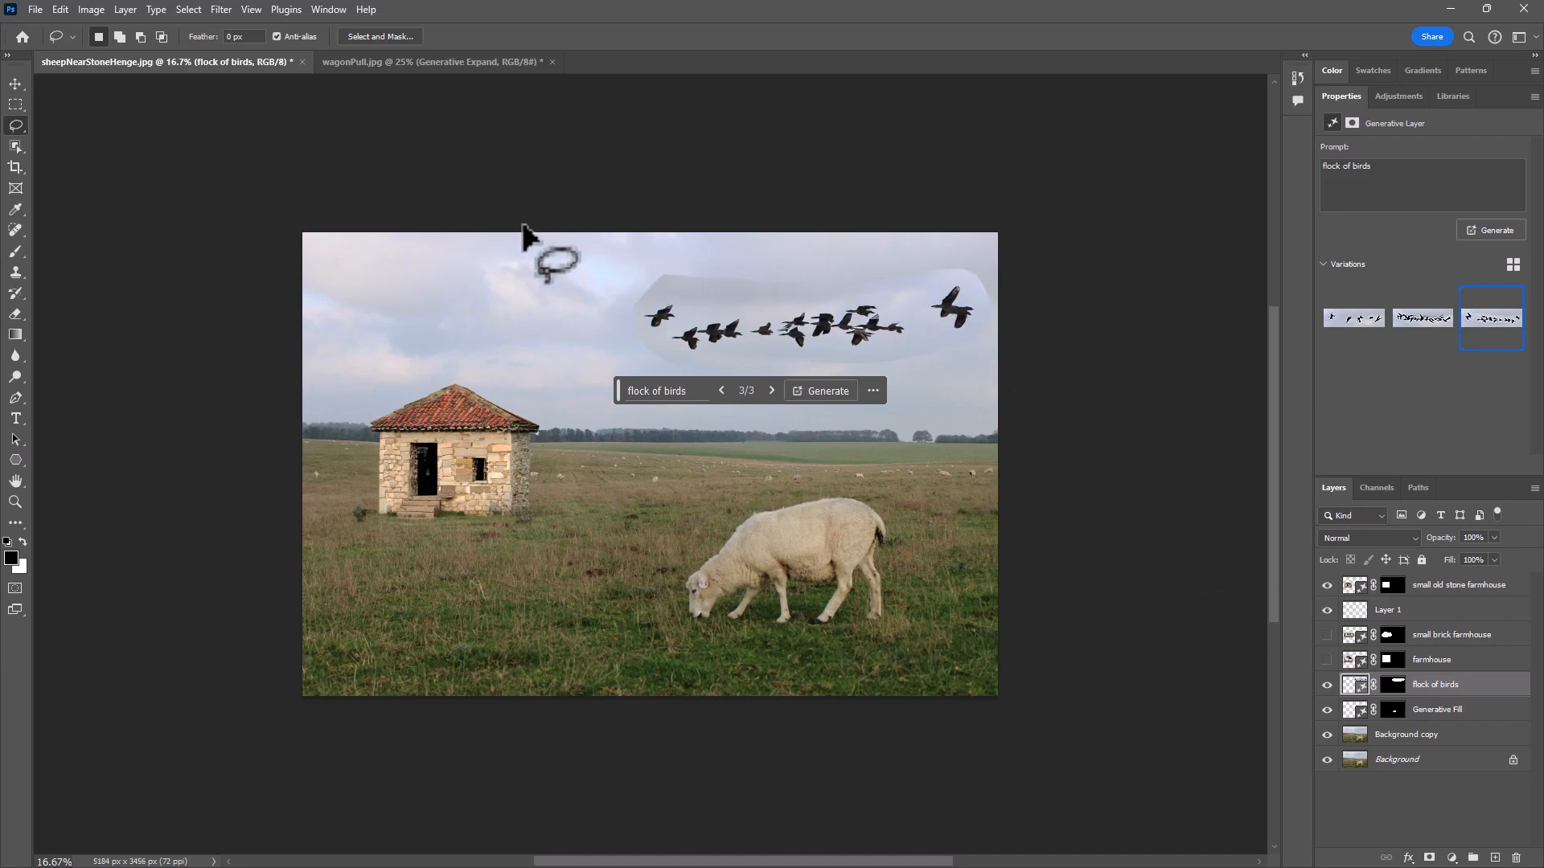
key("ctrl+t")
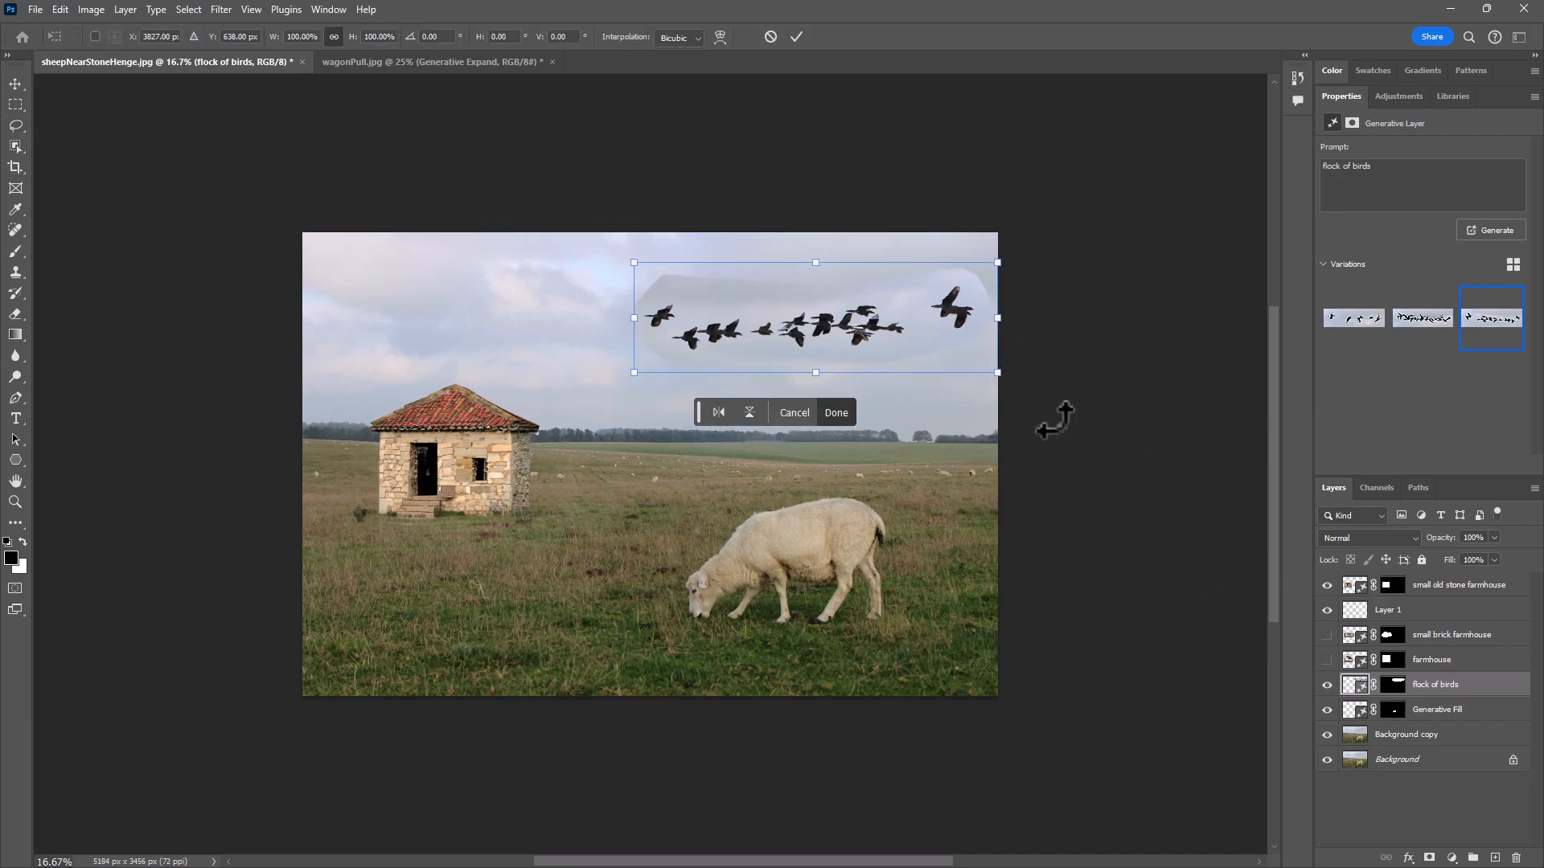
left_click_drag(997, 372, 884, 294)
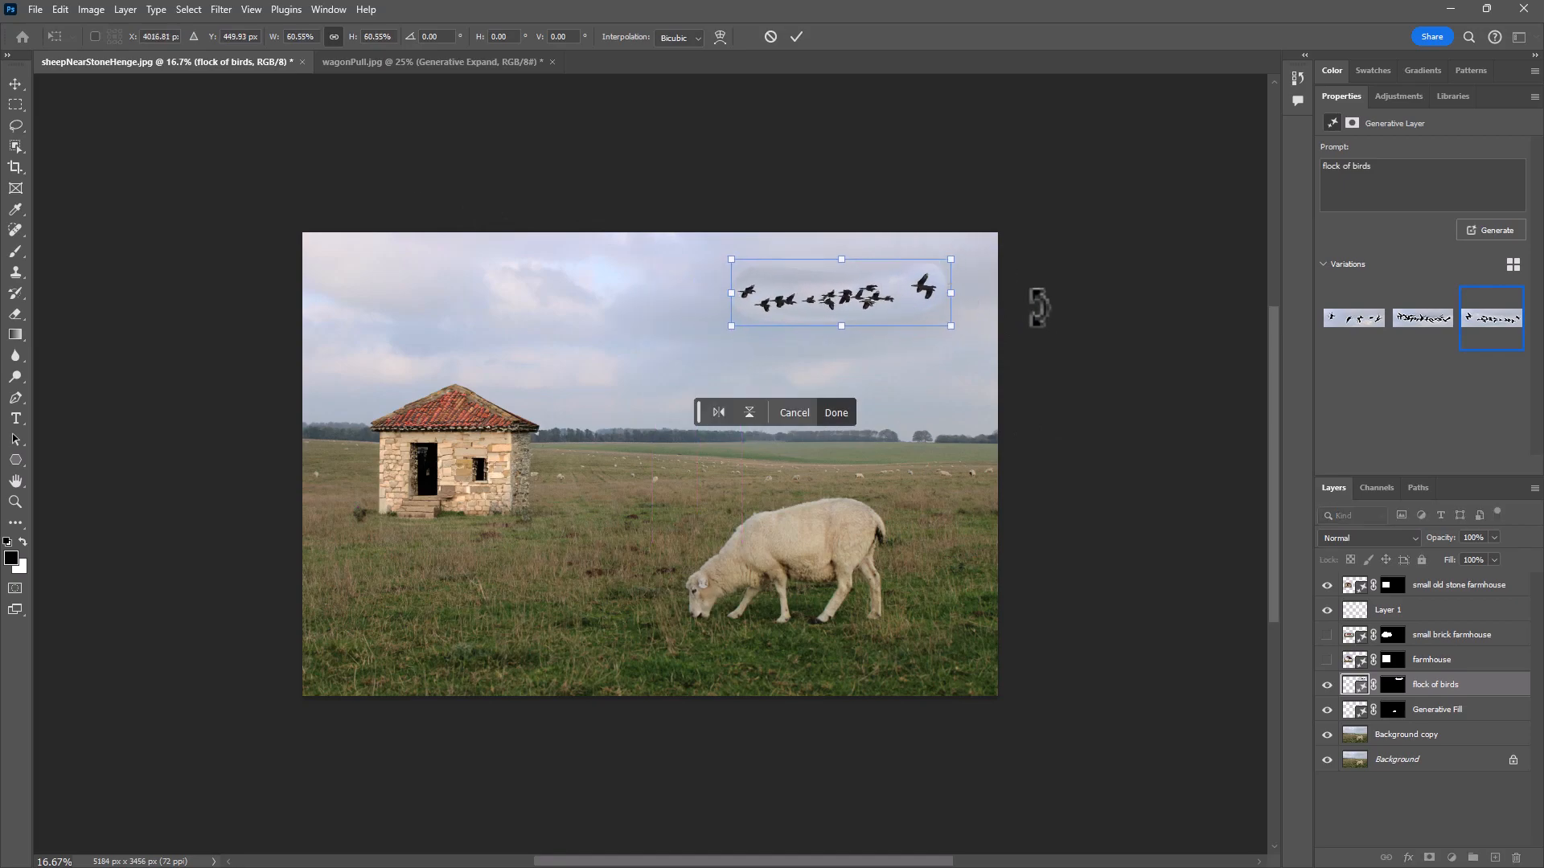